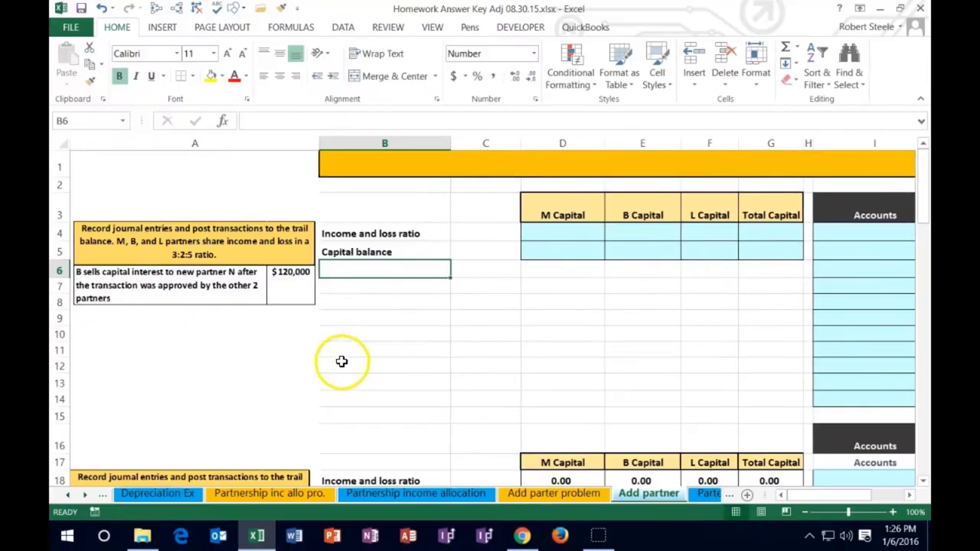
Step: Look over the Part 1 transaction, the partners' capital table and the journal entry area on the Add partner sheet
scroll(342, 360, "down", 4)
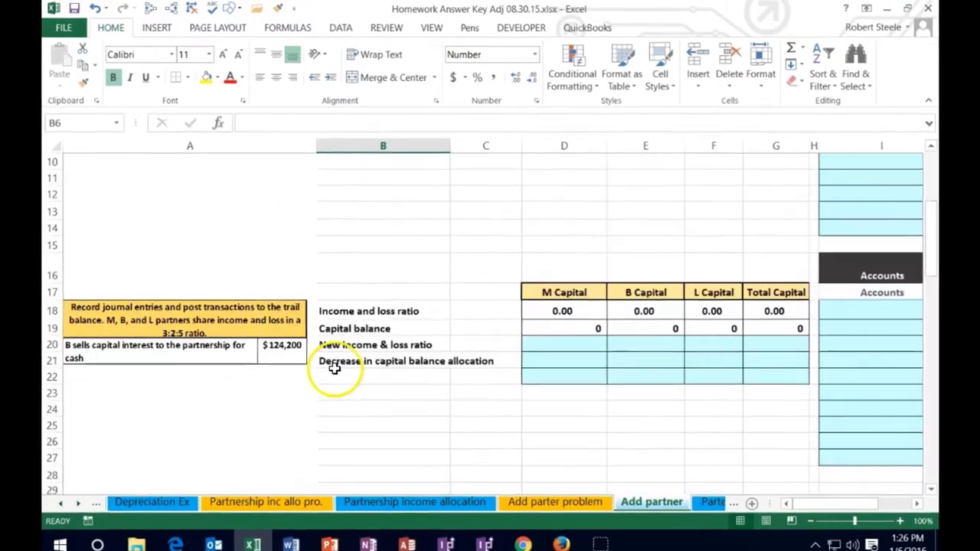
scroll(332, 367, "up", 4)
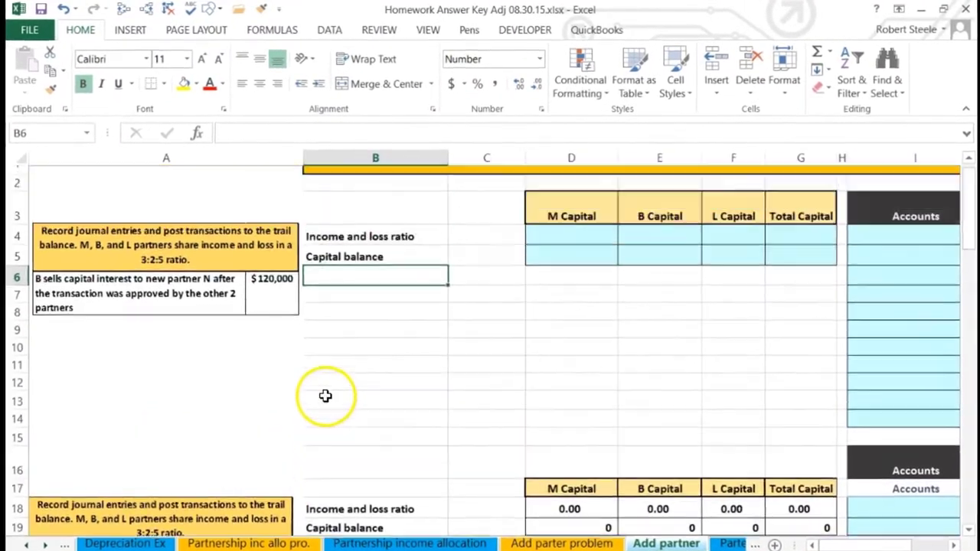
scroll(325, 395, "up", 1)
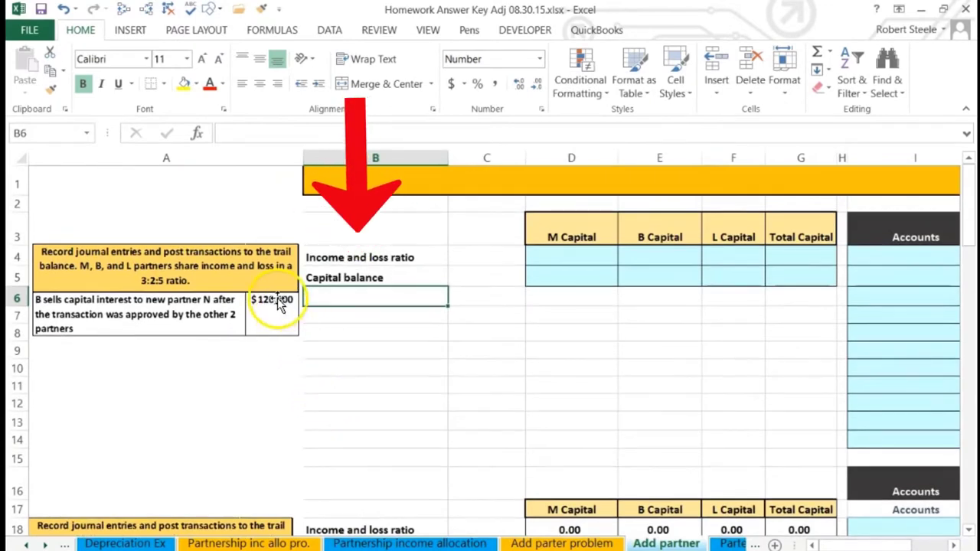
left_click(392, 258)
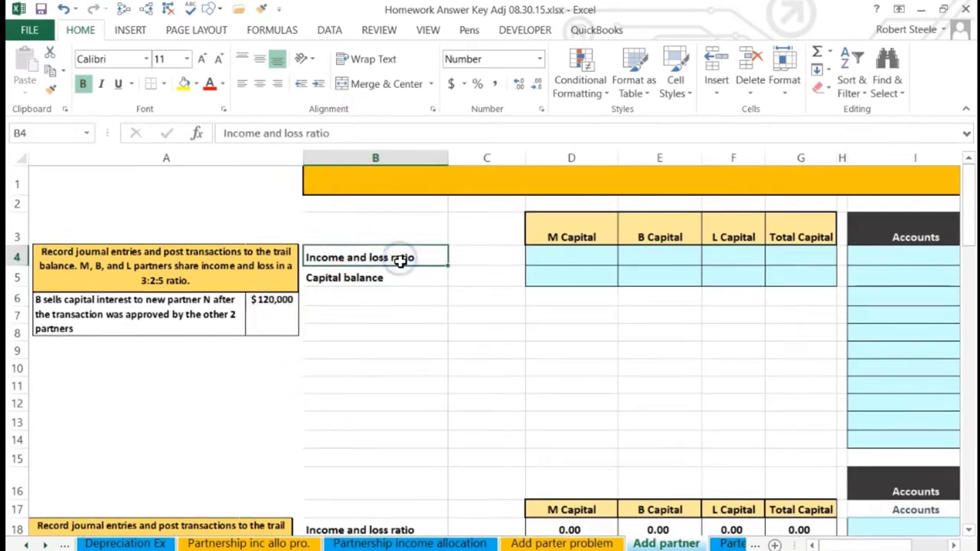
key("Right")
key("Right")
key("Right")
key("Right")
key("Right")
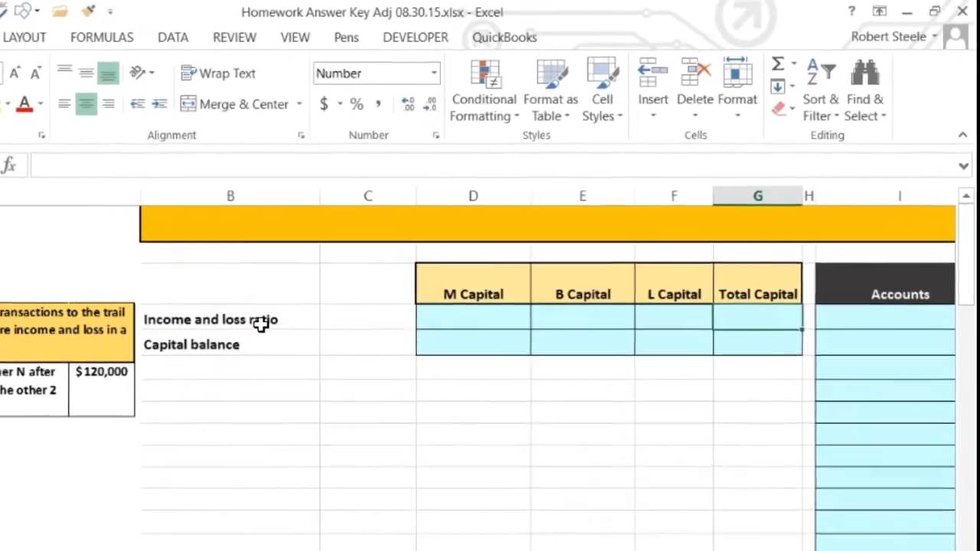
key("Right")
key("Right")
key("Right")
key("Right")
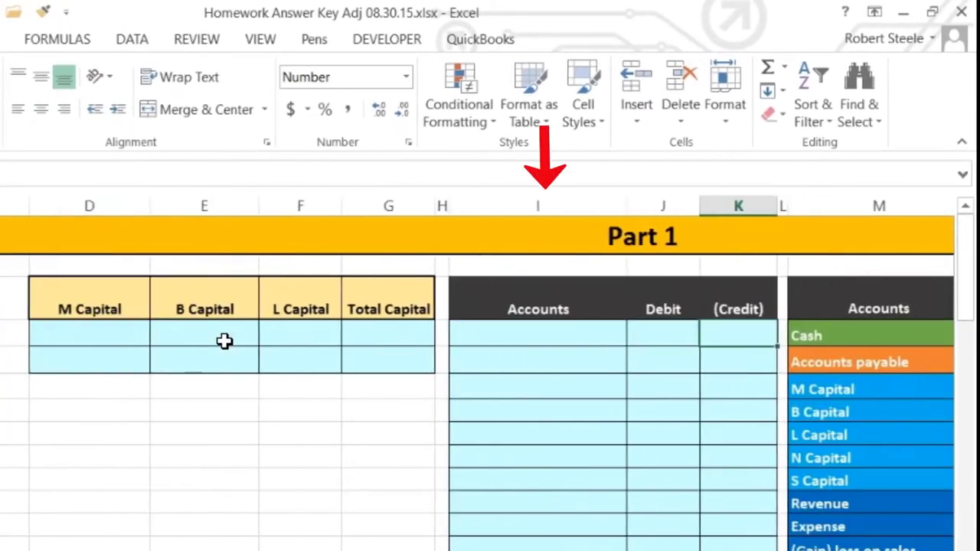
key("Left")
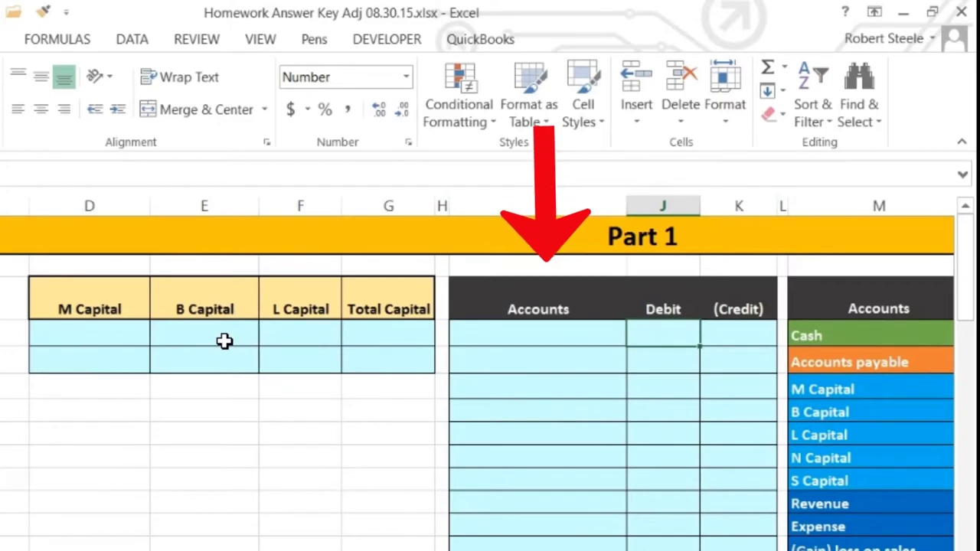
Step: Look across the Part 1 trial balance columns and the accounting equation beside them
key("Right")
key("Right")
key("Right")
key("Right")
key("Right")
key("Right")
key("Right")
key("Right")
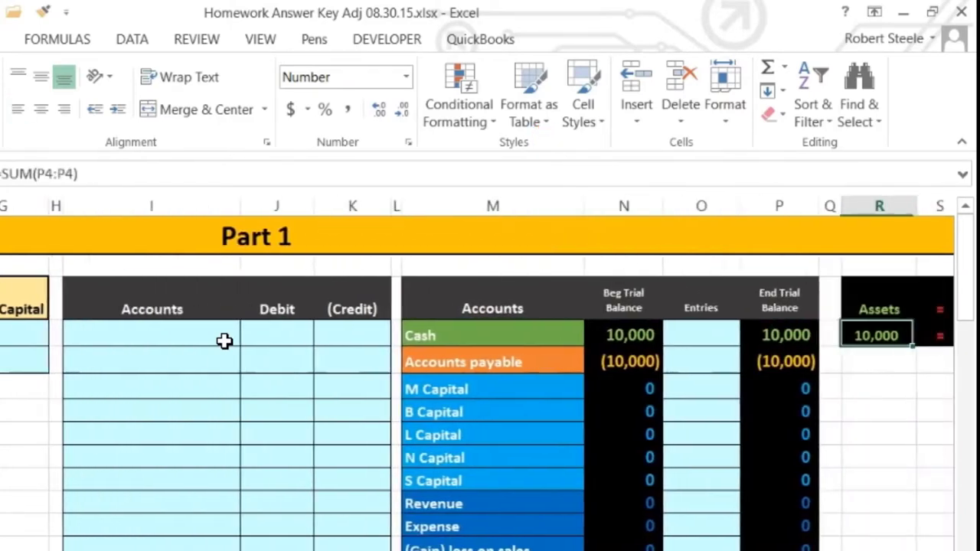
key("Right")
key("Right")
key("Right")
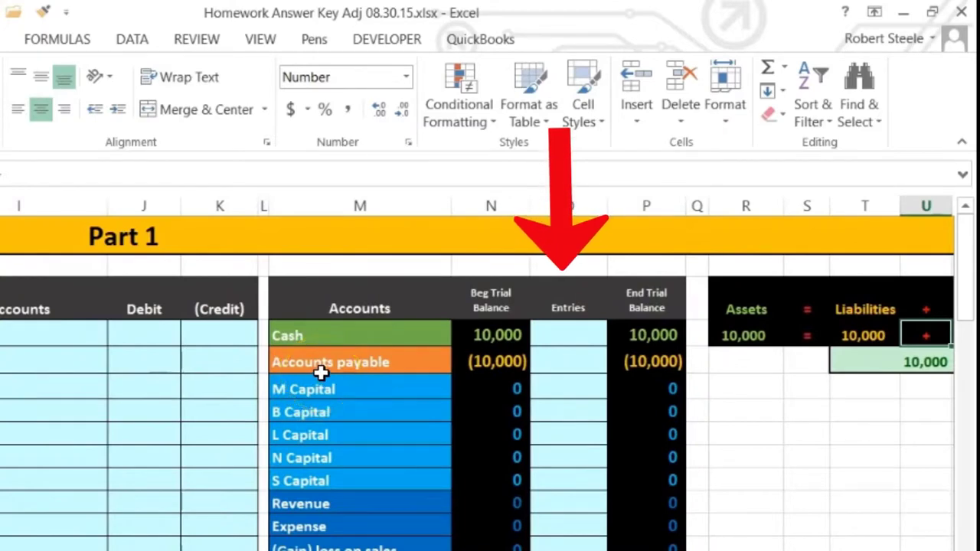
Step: Examine the Part 1 trial balance for cash, accounts payable, the capital accounts and the income accounts, from beginning to ending balance
left_click(550, 340)
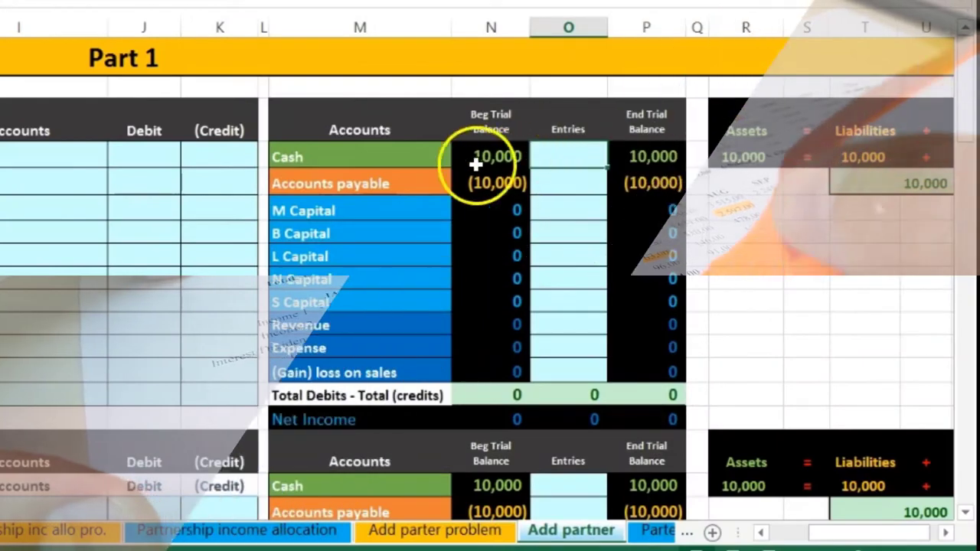
left_click(476, 158)
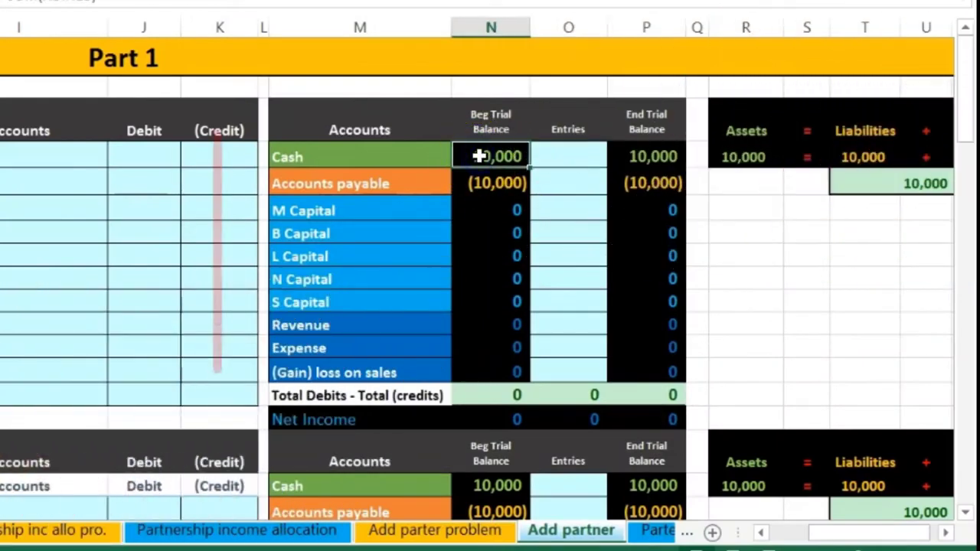
left_click(483, 176)
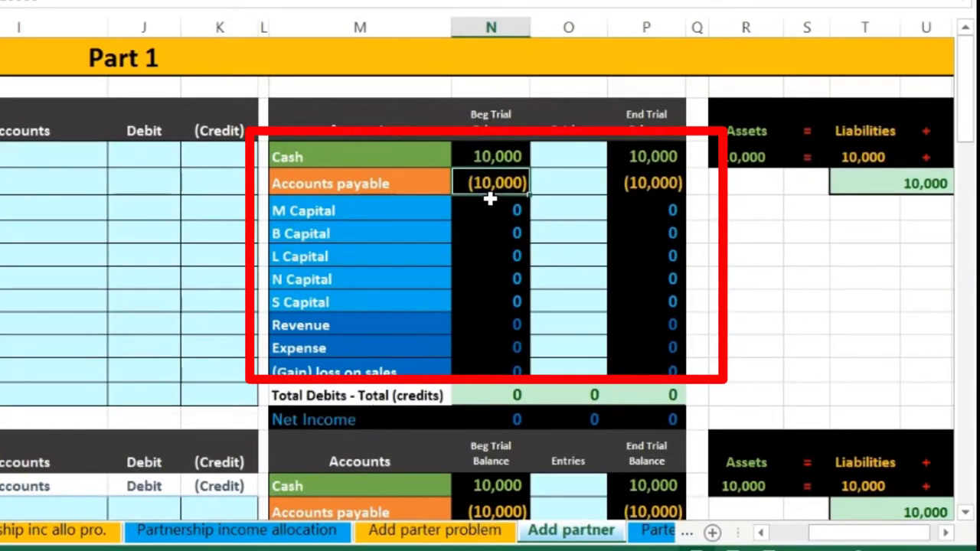
left_click_drag(490, 210, 493, 294)
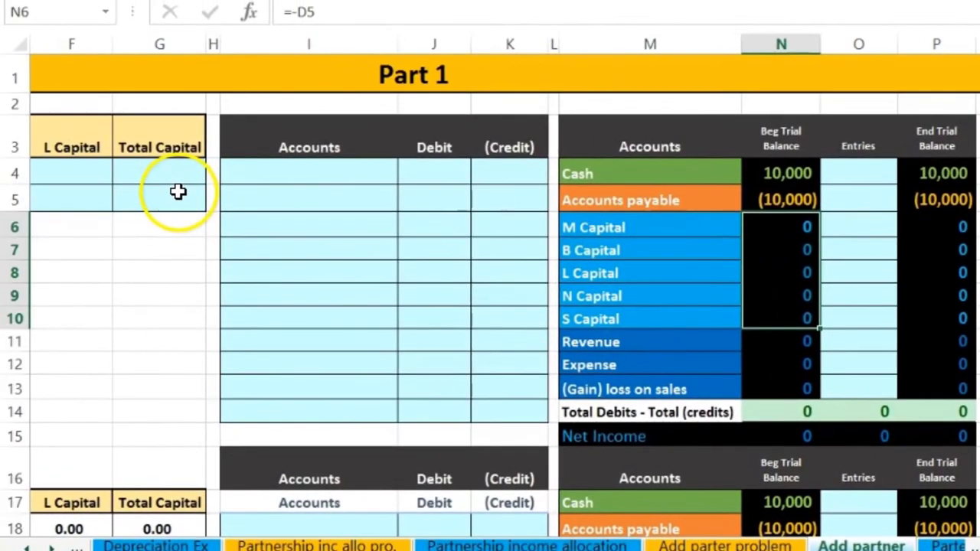
left_click_drag(771, 342, 773, 389)
key("Right")
key("Right")
key("Right")
key("Right")
key("Right")
key("Right")
key("Right")
key("Right")
key("Right")
key("Right")
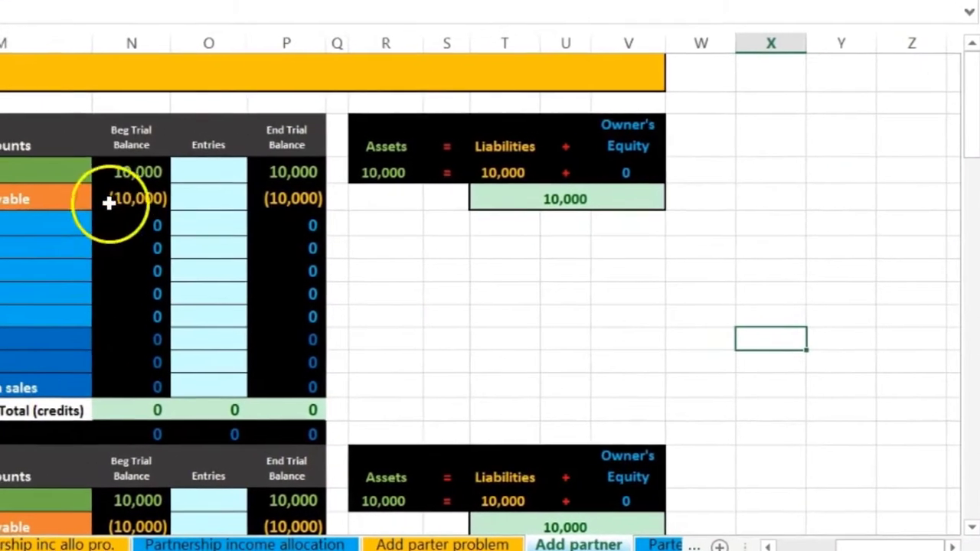
left_click(126, 167)
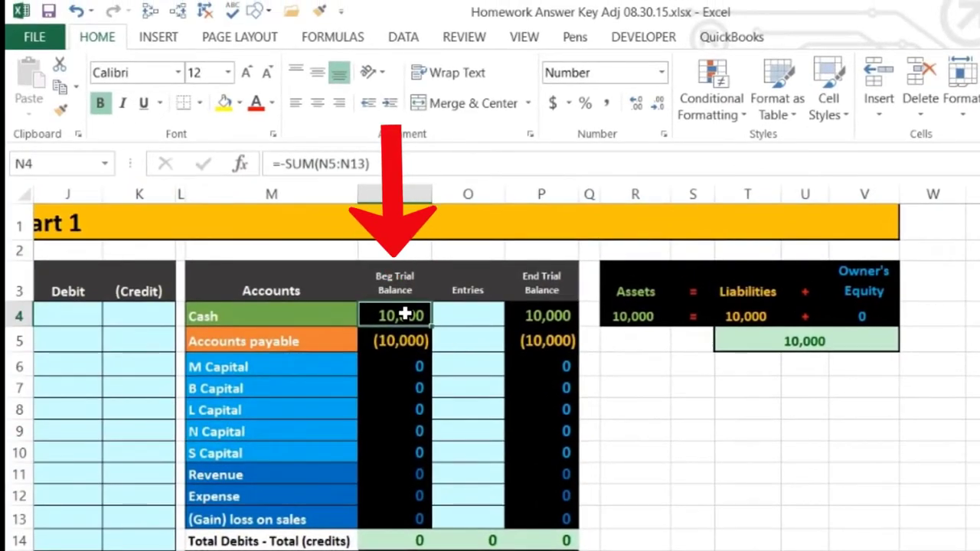
key("Right")
key("Right")
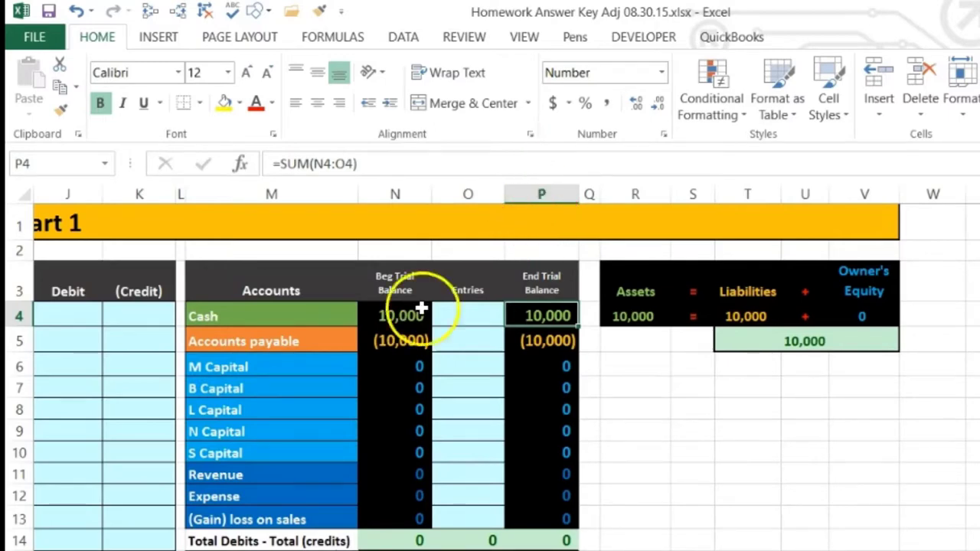
Step: Inspect the Assets, Liabilities and Owner's Equity formulas in the accounting equation, and return to the Part 1 transaction text to read it
double_click(640, 315)
left_click(714, 308)
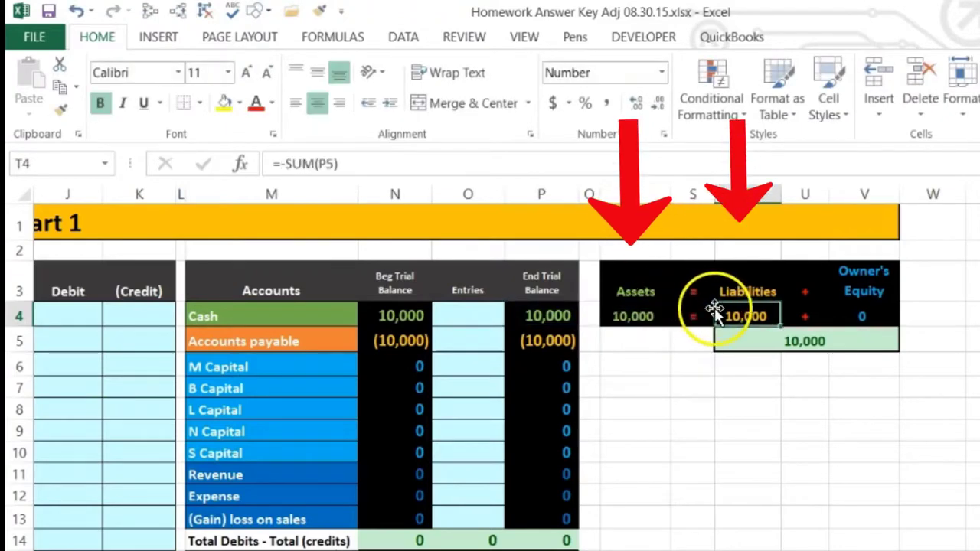
double_click(722, 313)
key("Tab")
left_click(881, 316)
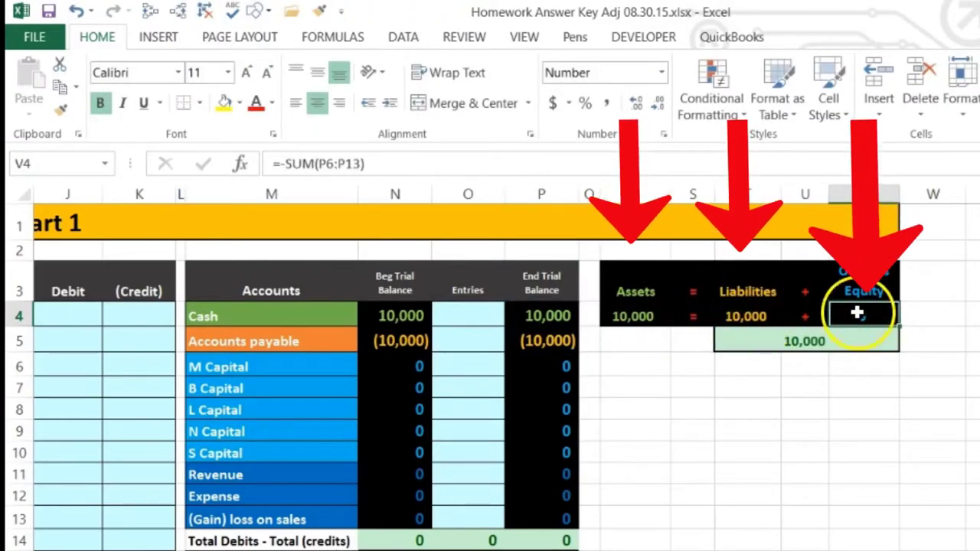
double_click(881, 316)
key("Return")
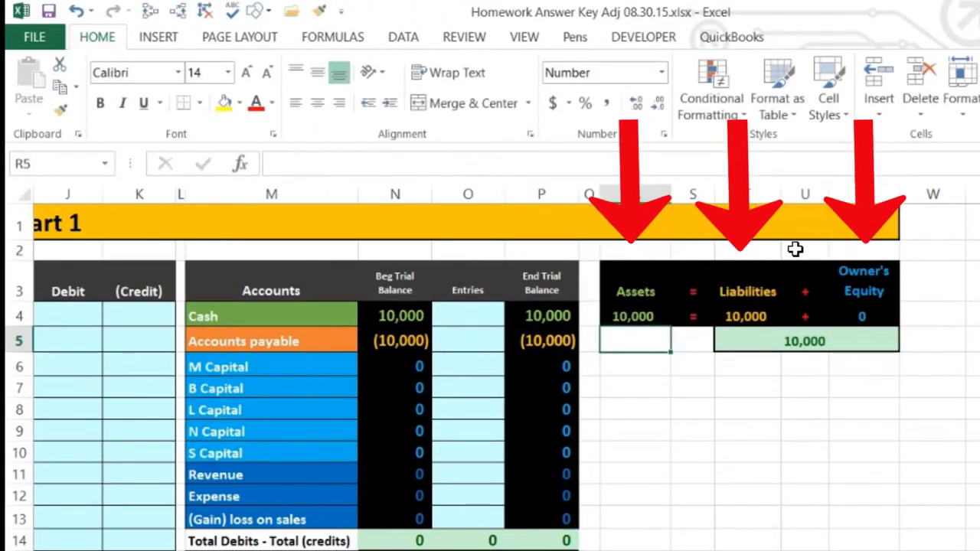
key("Left")
key("Left")
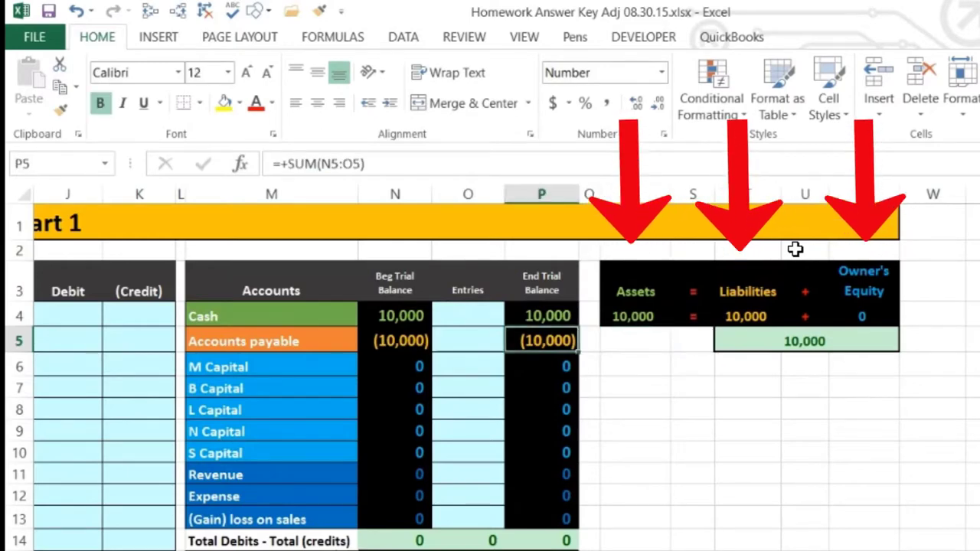
key("Left")
key("Home")
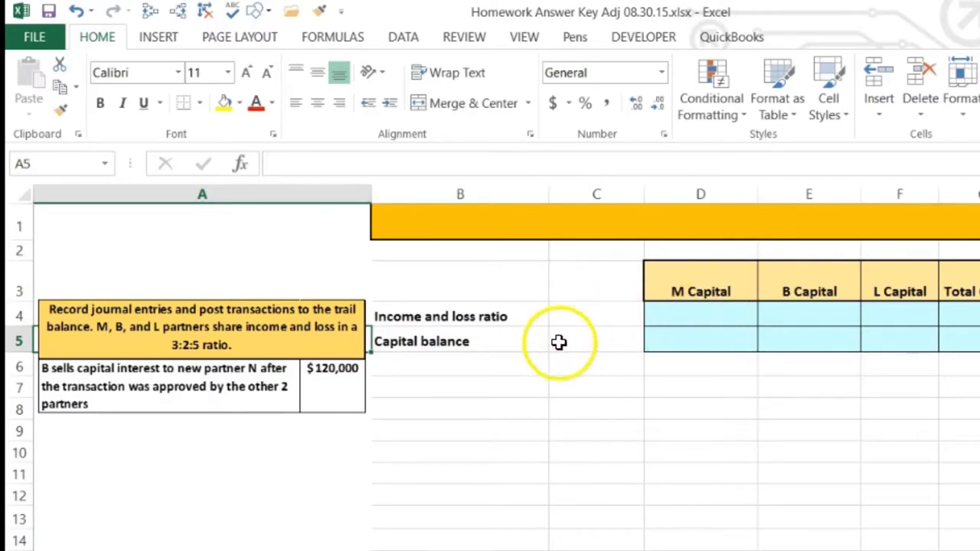
left_click(509, 408)
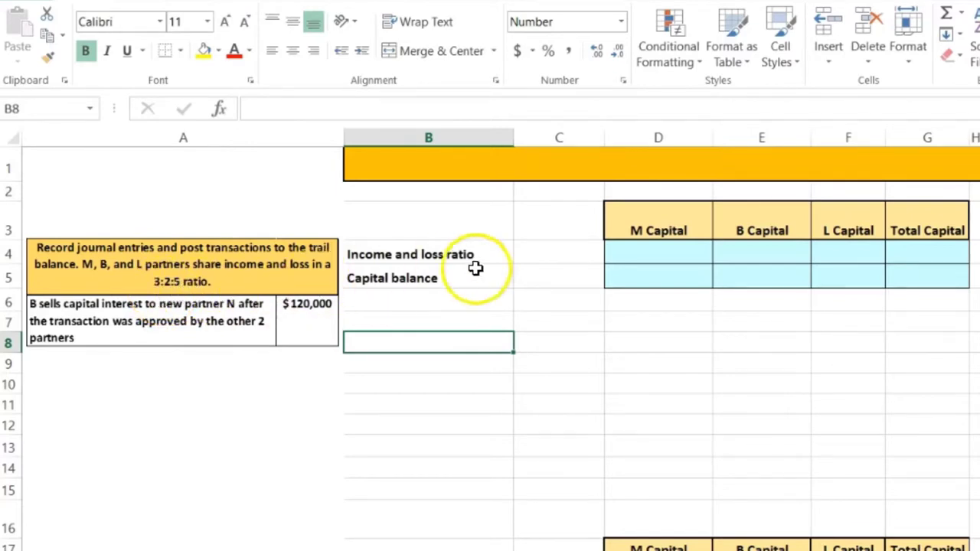
Step: Enter M's income and loss ratio in D4 as =3/10 and format it as a percentage
left_click(628, 253)
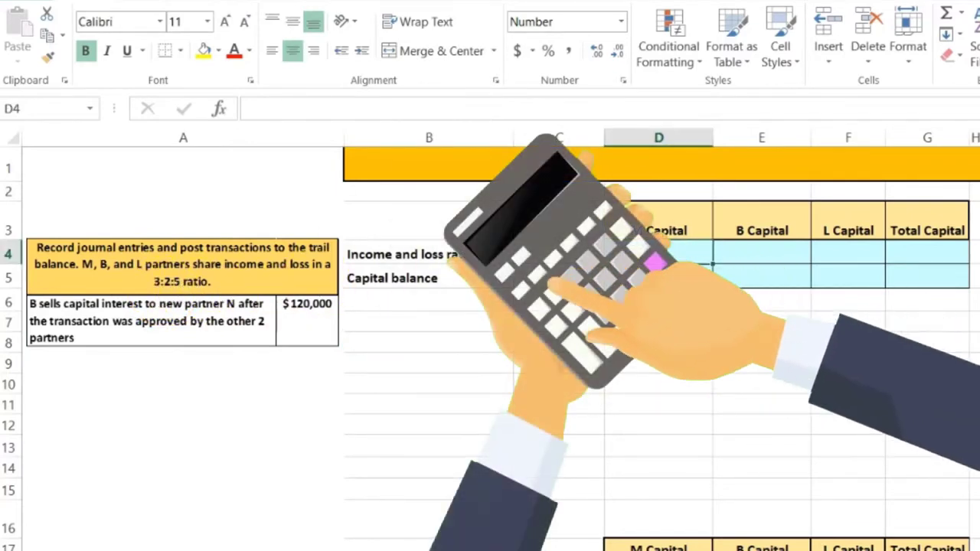
type("=")
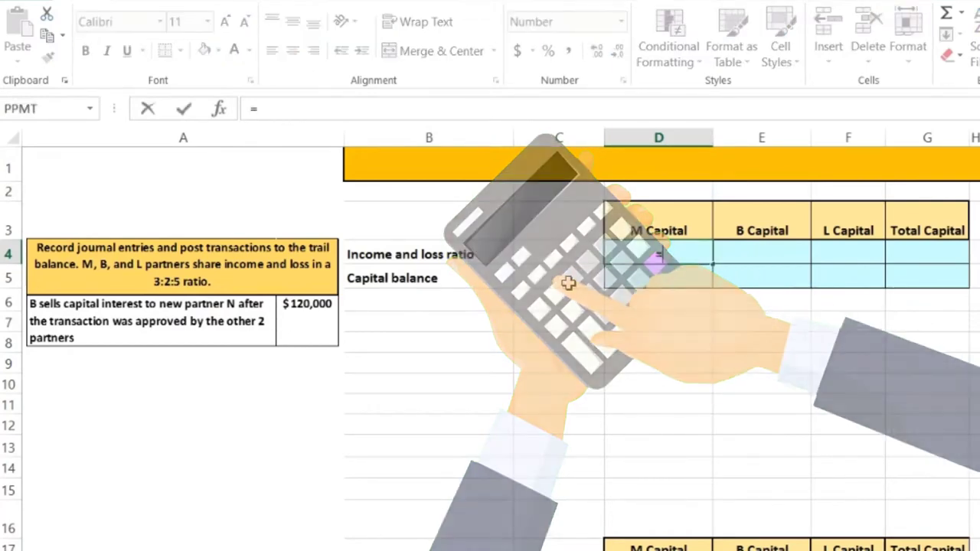
type("3/")
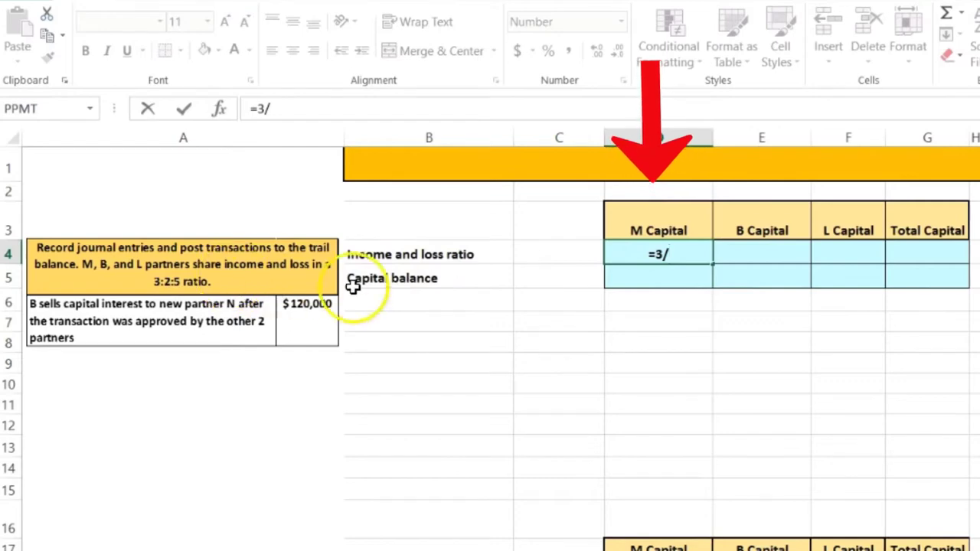
type("1")
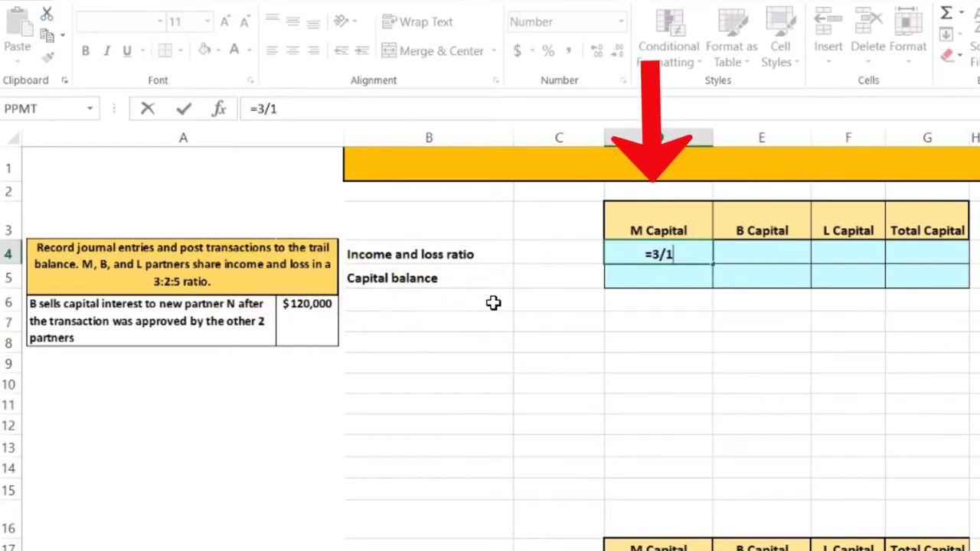
type("0")
key("Return")
key("Up")
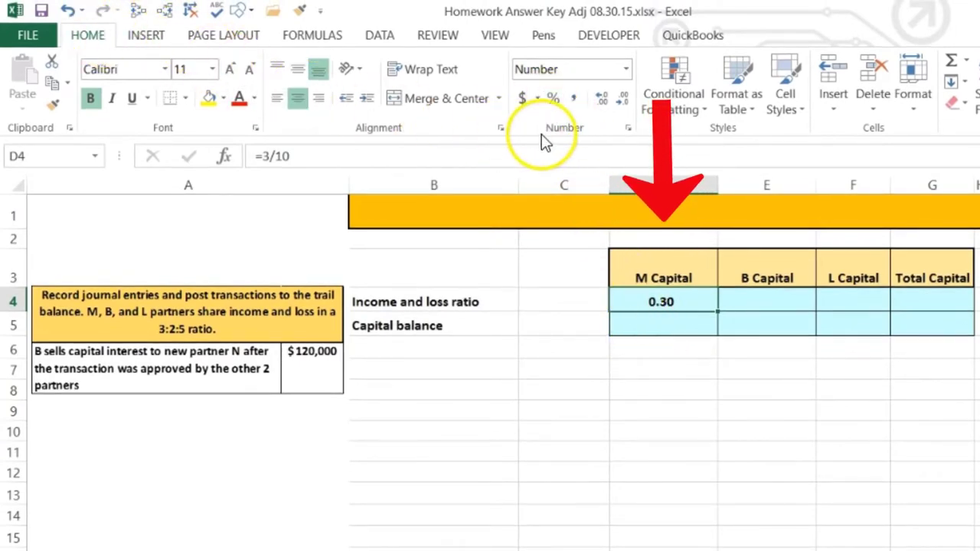
left_click(551, 100)
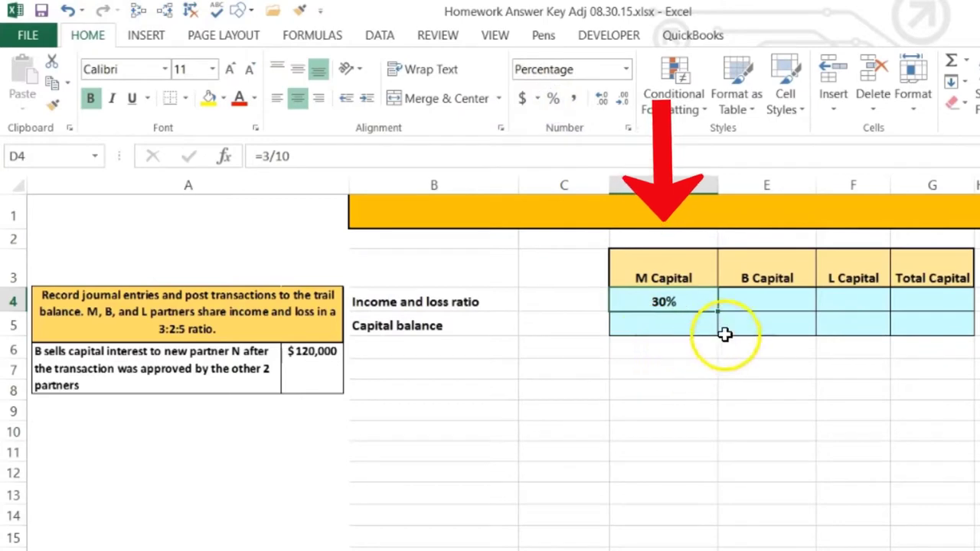
Step: Enter B's income and loss ratio in E4 as =2/10 and format it as a percentage
left_click(754, 301)
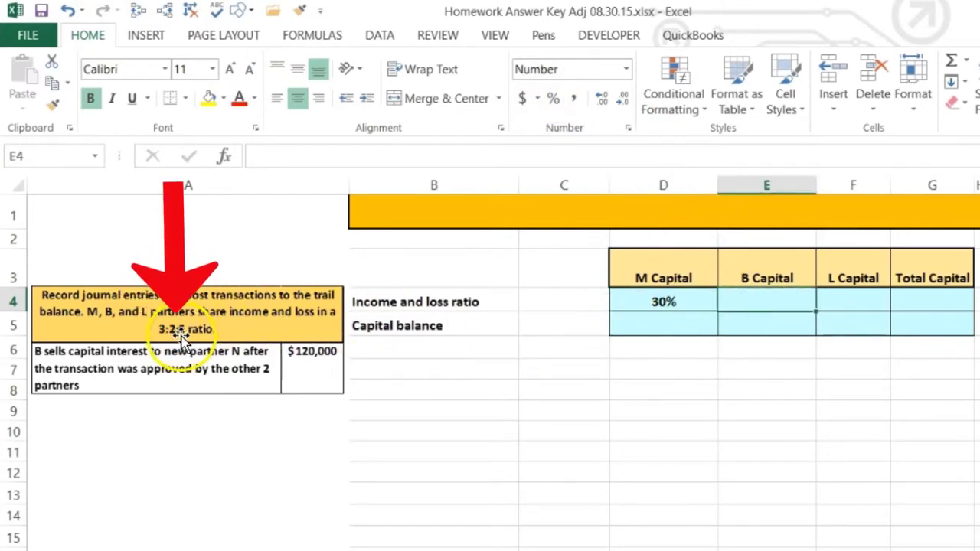
type("=")
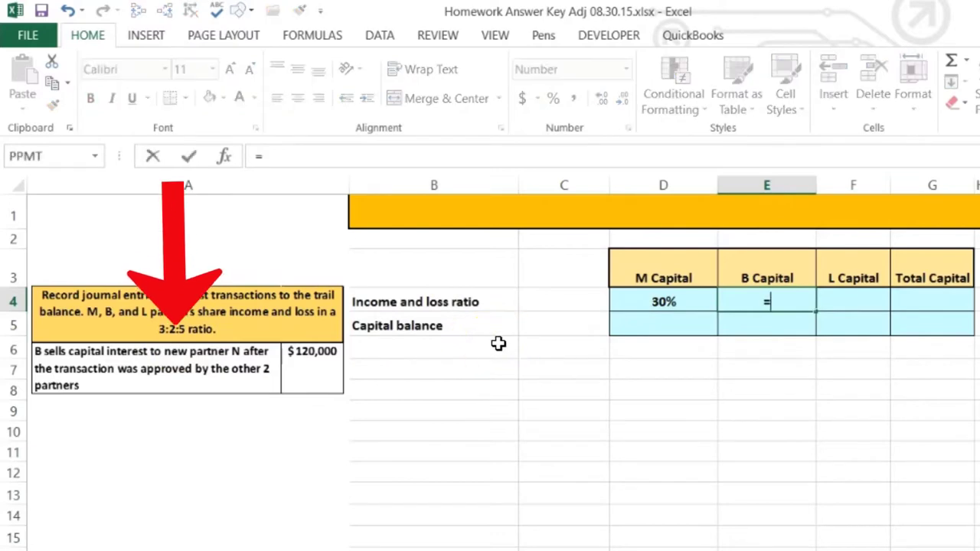
type("2/")
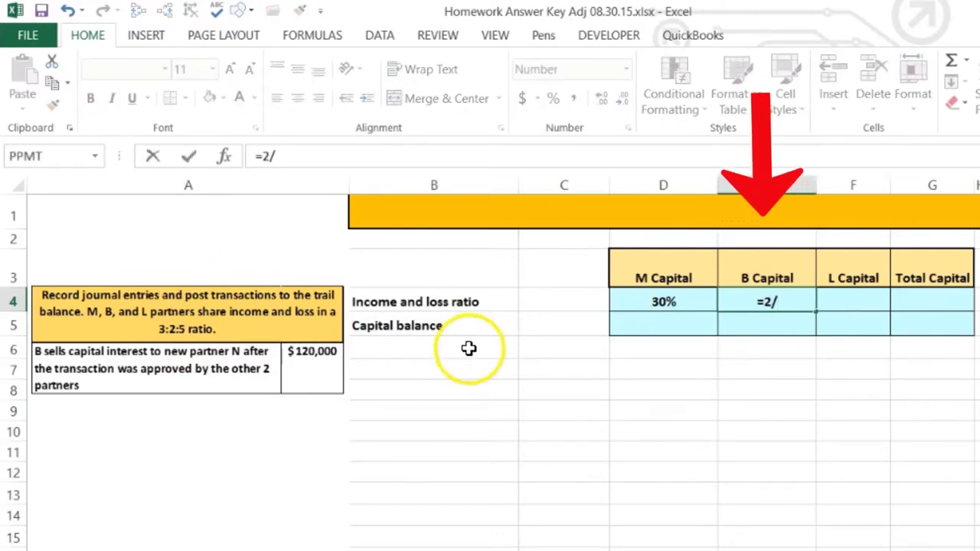
type("10")
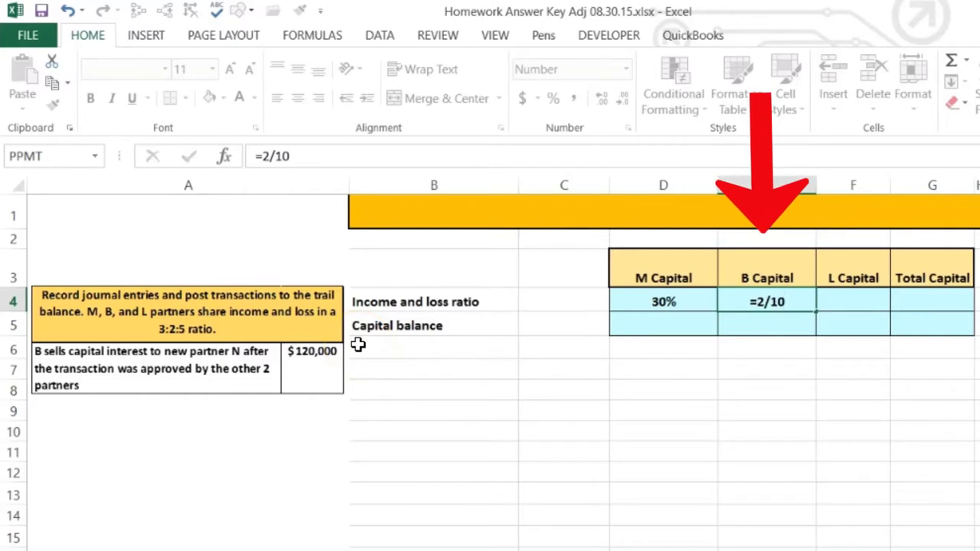
key("Return")
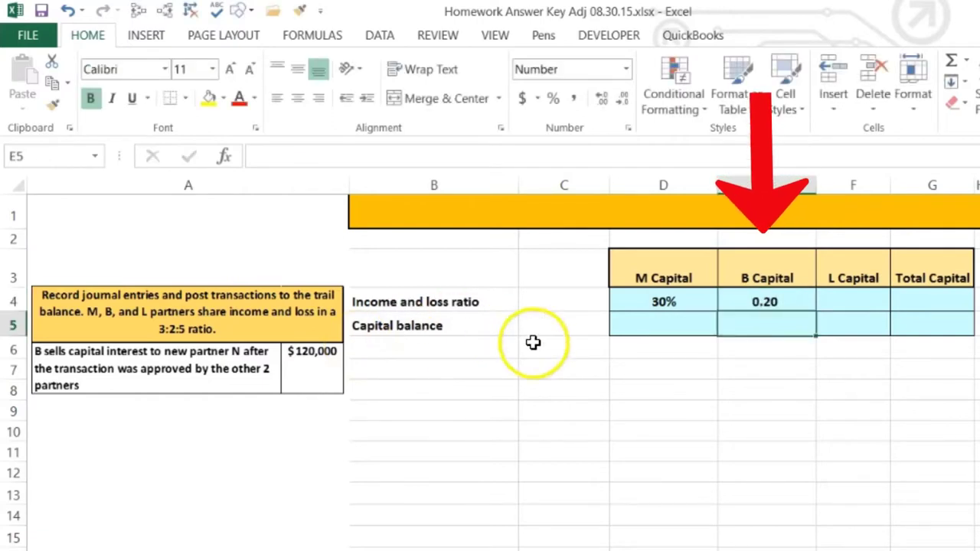
left_click(741, 299)
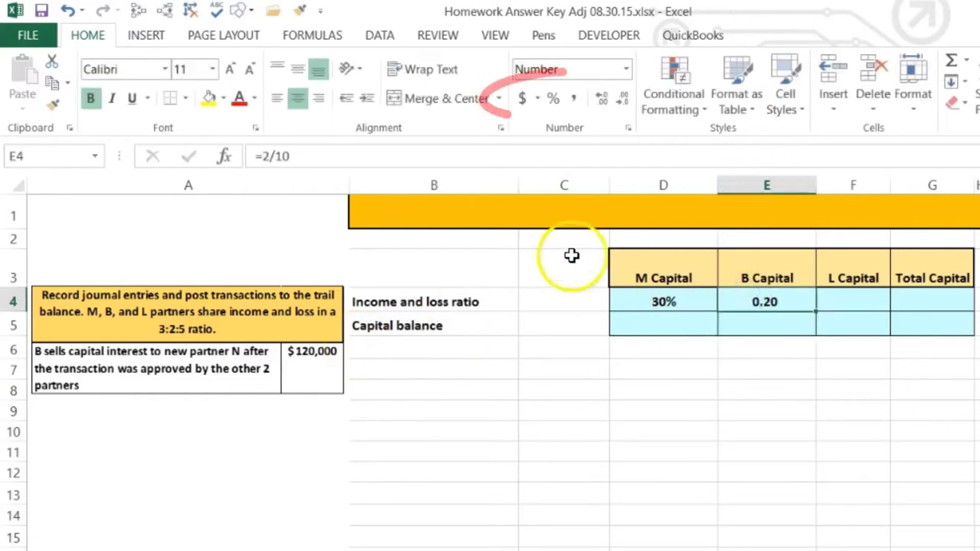
left_click(553, 98)
Step: Enter L's income and loss ratio in F4 as =5/10 and format it as a percentage
left_click(833, 296)
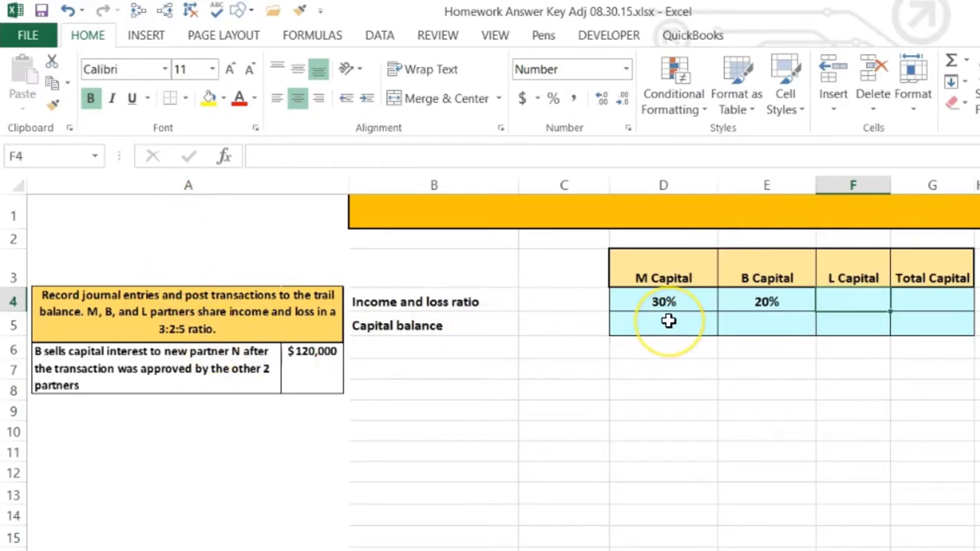
type("=5/10")
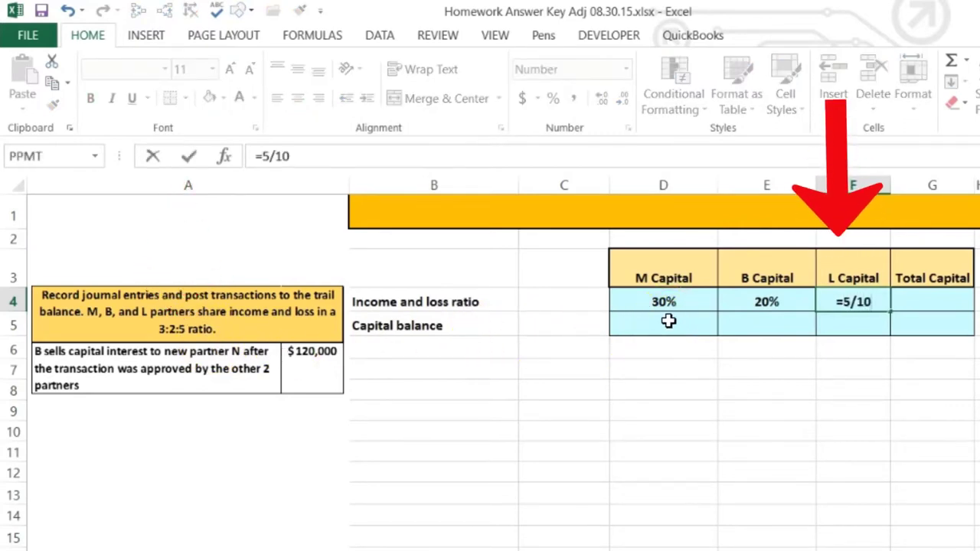
key("Return")
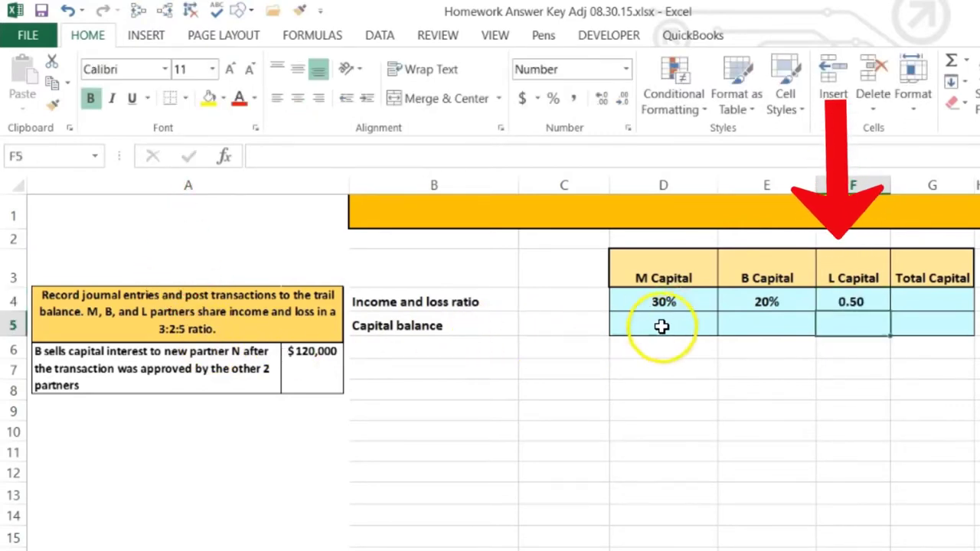
left_click(869, 303)
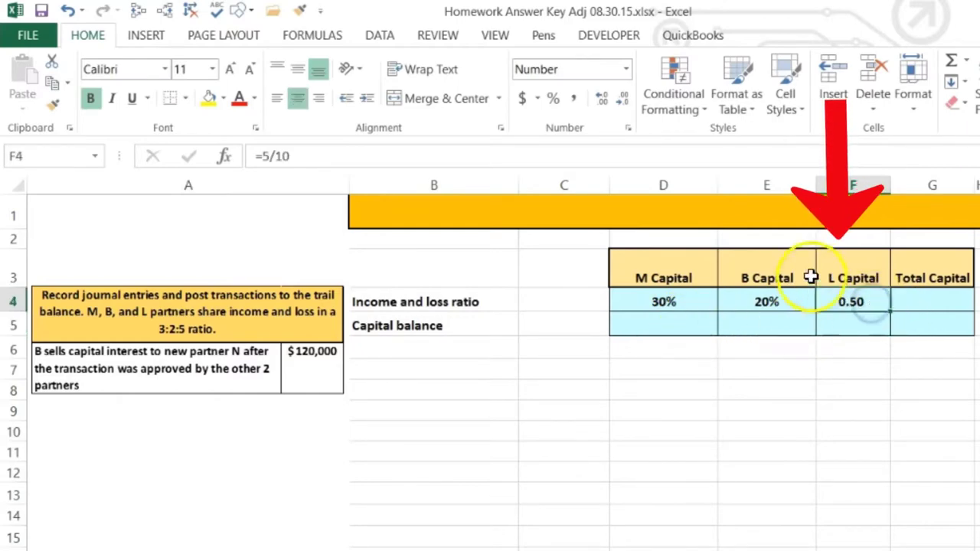
left_click(554, 98)
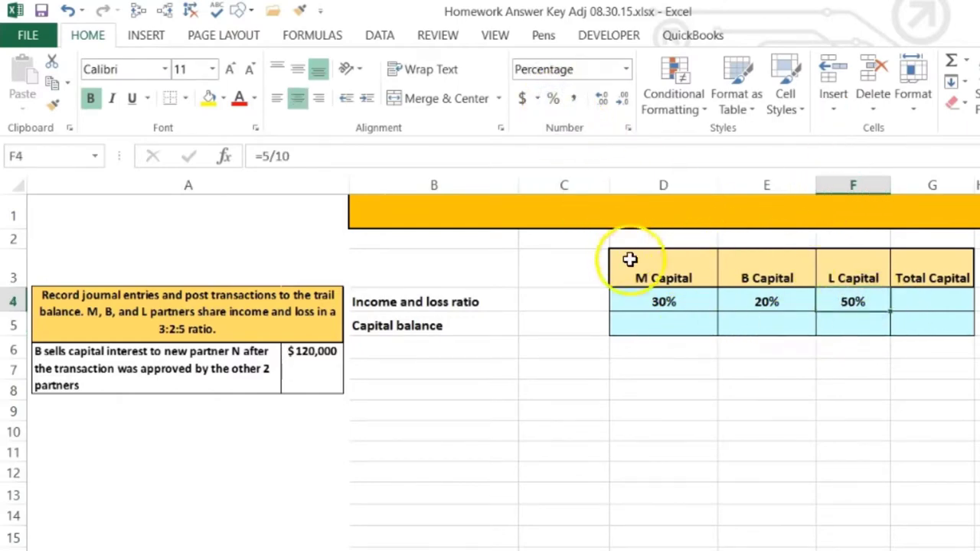
Step: Check the sum of the three partner ratios and total them in G4 with =SUM(D4:F4)
left_click_drag(641, 304, 865, 304)
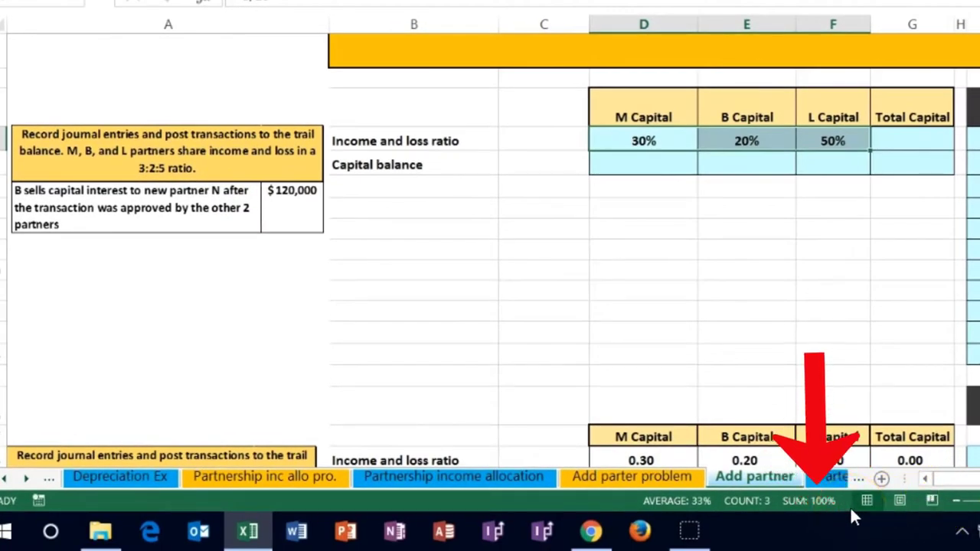
left_click(911, 136)
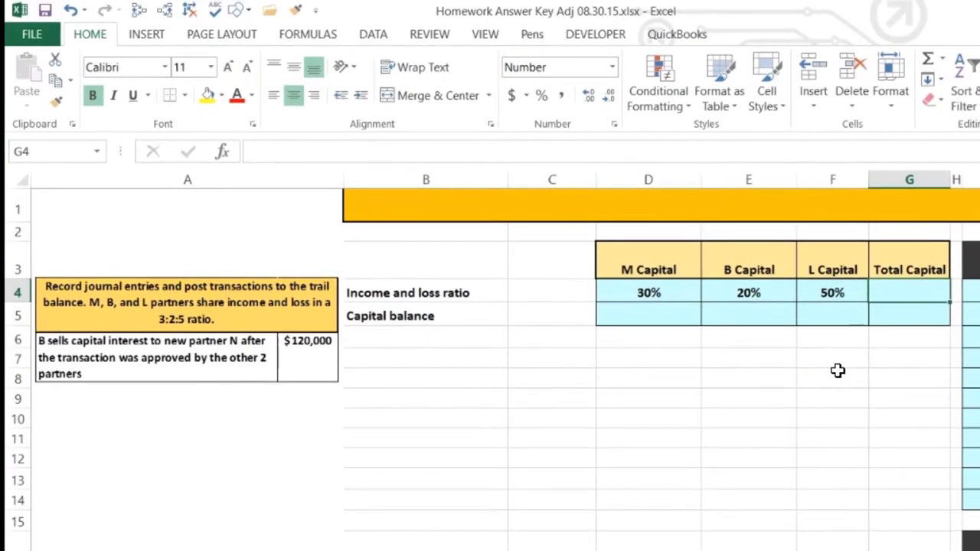
type("=sum")
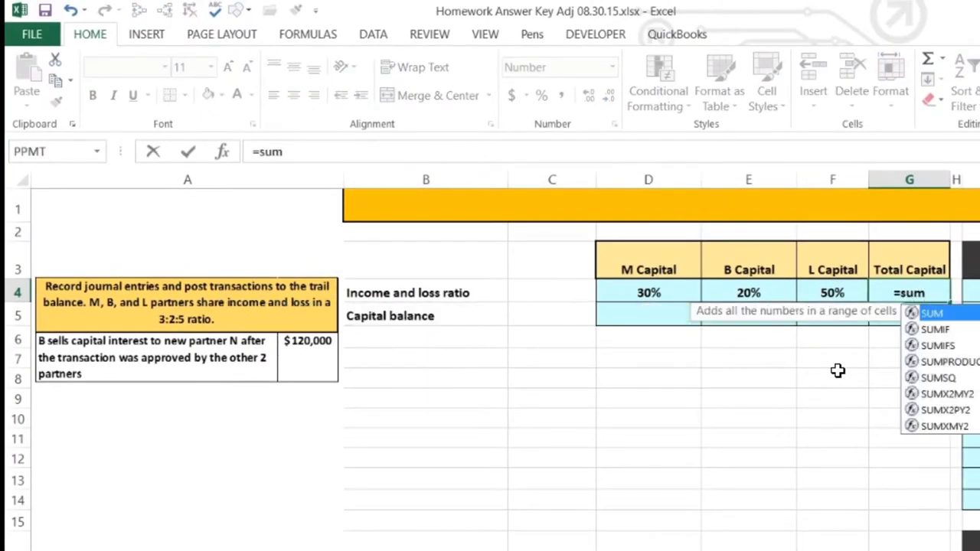
double_click(917, 314)
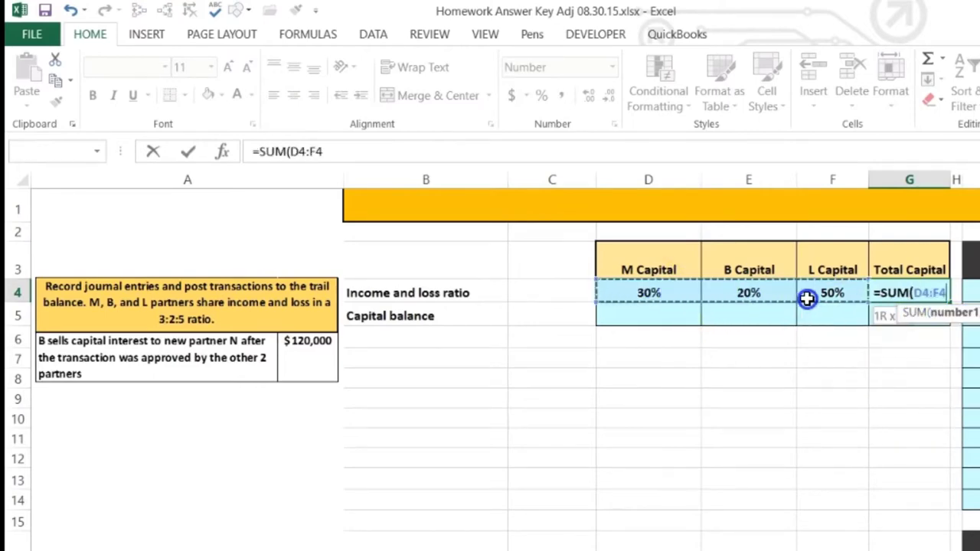
key("Return")
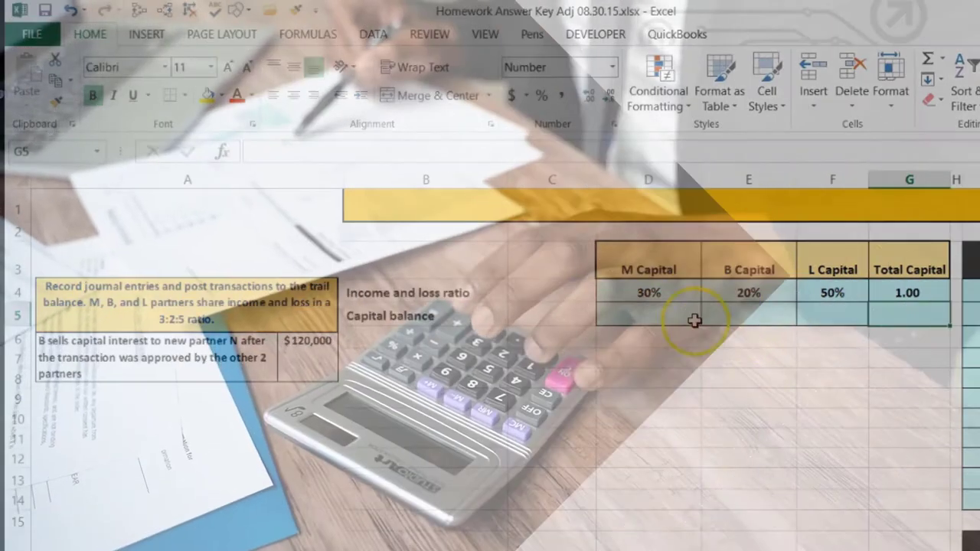
Step: Fill in the capital balance row with 151,200 for M, 124,200 for B, 264,600 for L and 540,000 as total
left_click(682, 314)
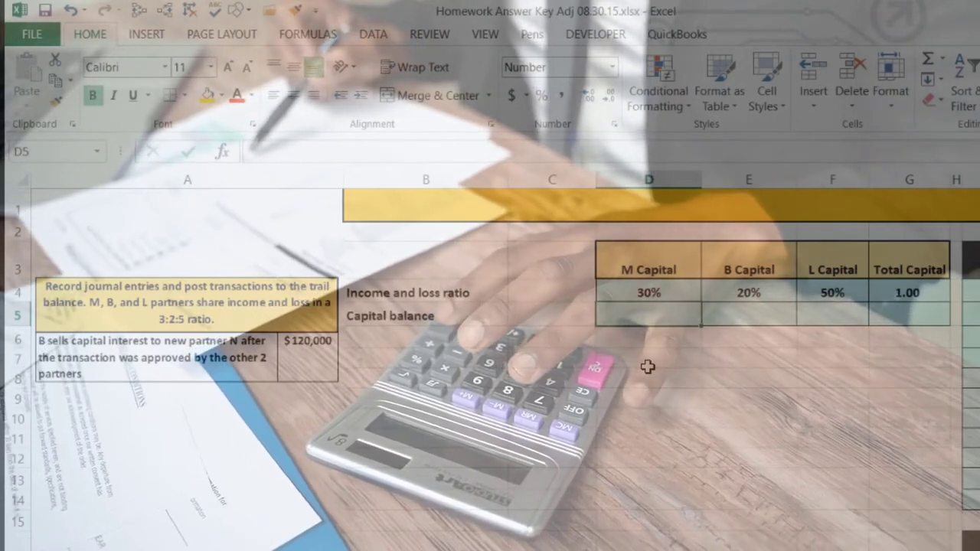
left_click(592, 391)
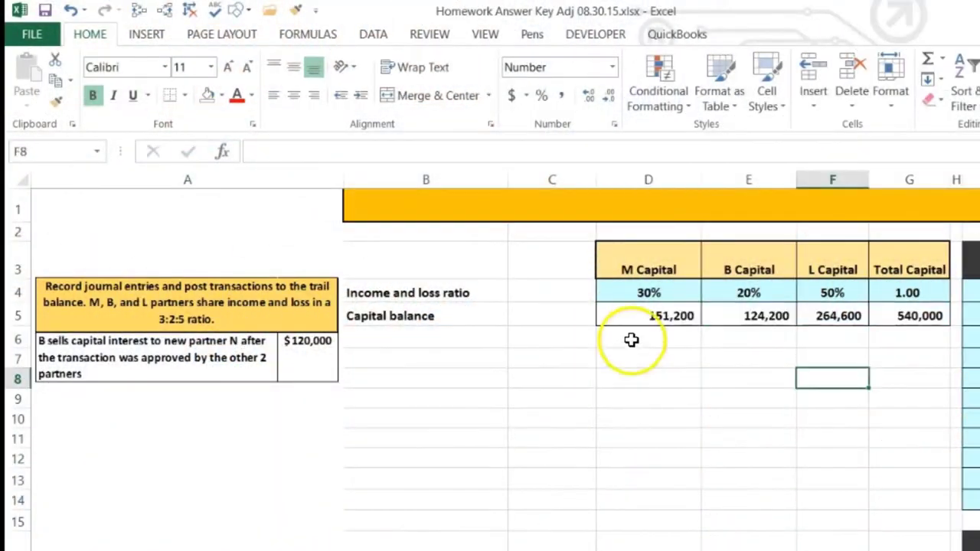
left_click(636, 315)
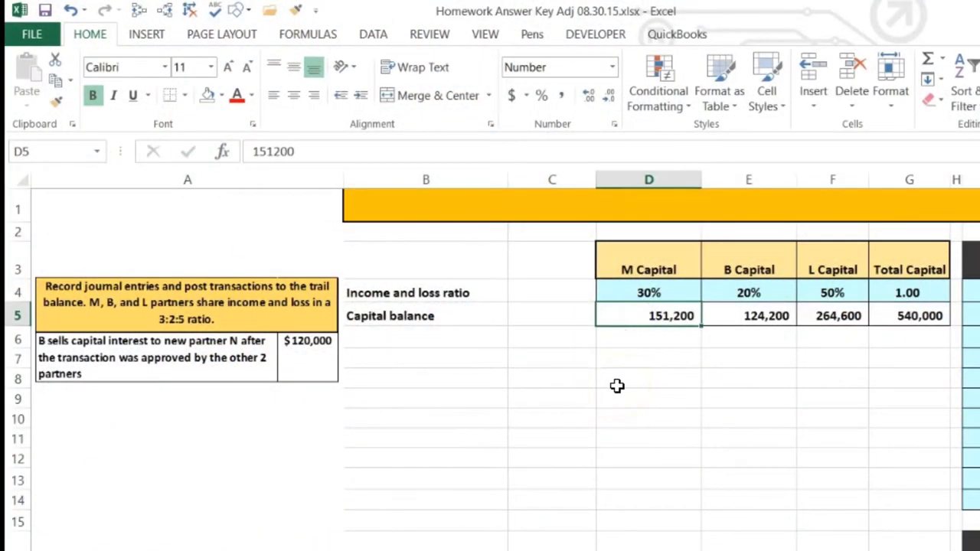
Step: Examine the beginning balances of the M, B and L capital accounts in the Part 1 trial balance and their source formulas
key("Right")
key("Right")
key("Right")
key("Right")
key("Right")
key("Right")
key("Right")
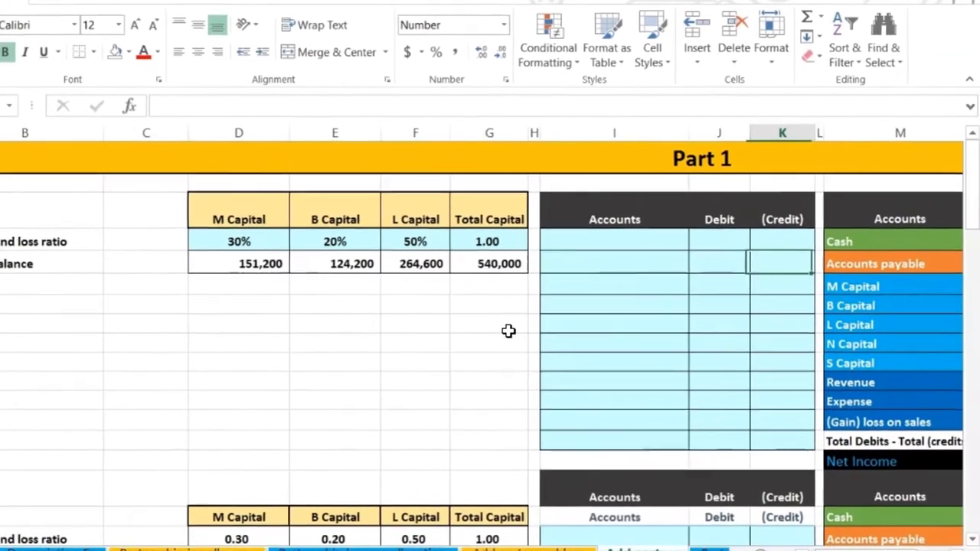
key("Right")
key("Right")
key("Right")
key("Right")
key("Right")
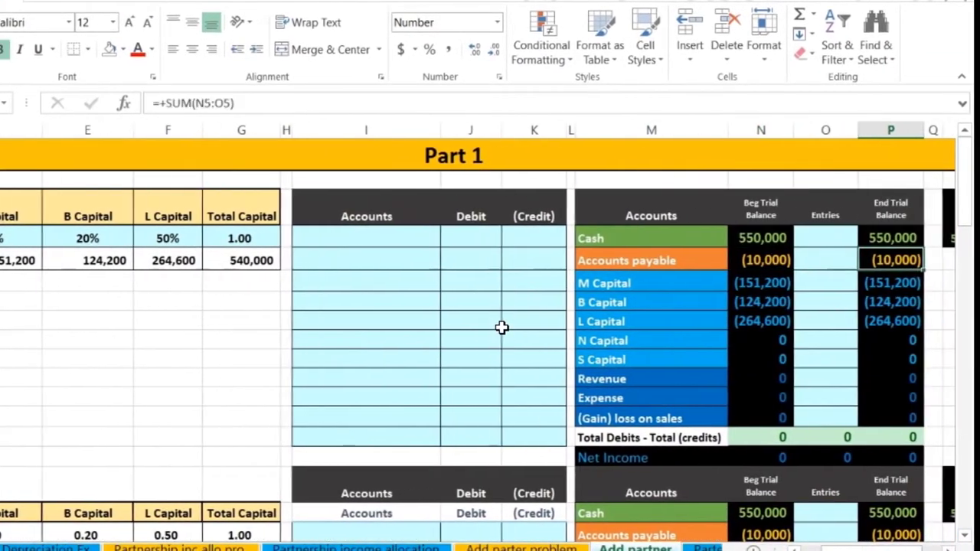
left_click(510, 326)
left_click(736, 283)
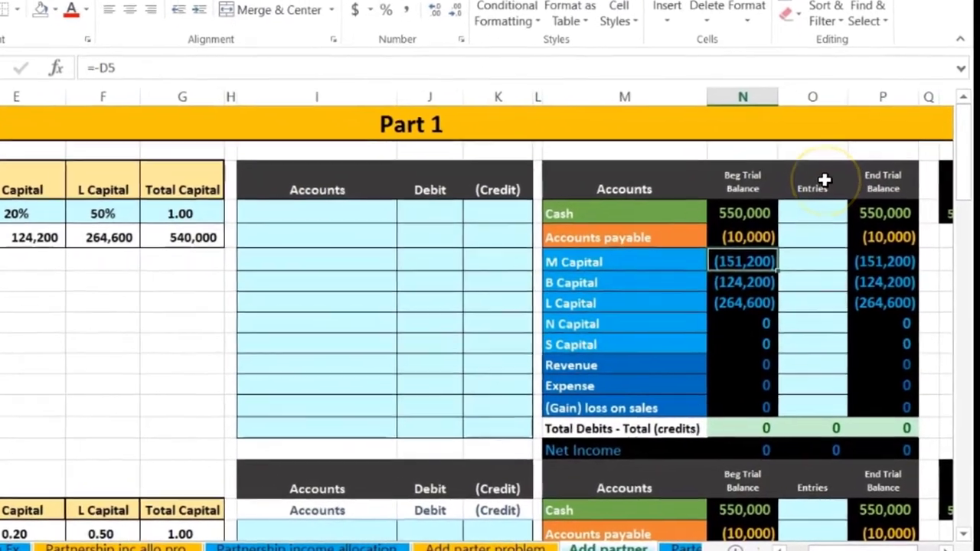
key("Down")
key("Down")
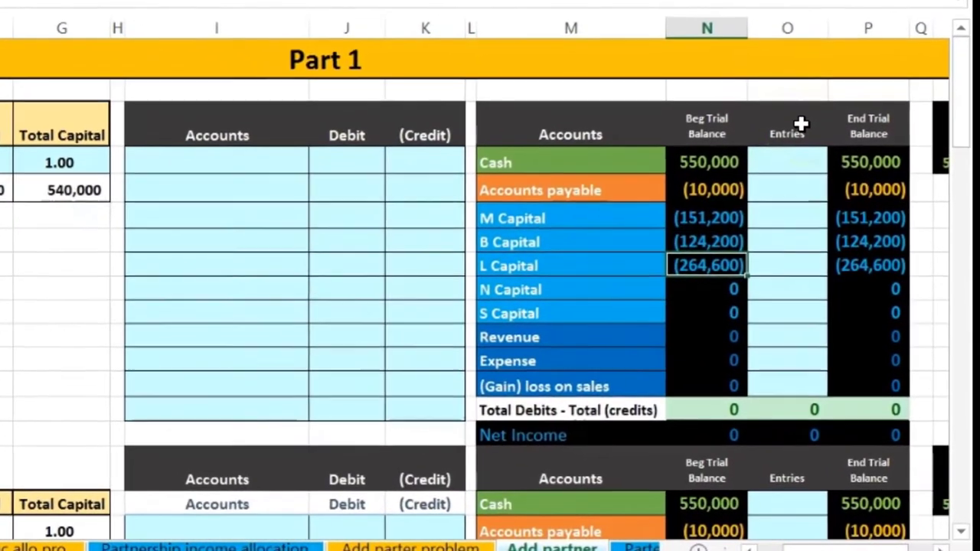
key("Up")
key("Up")
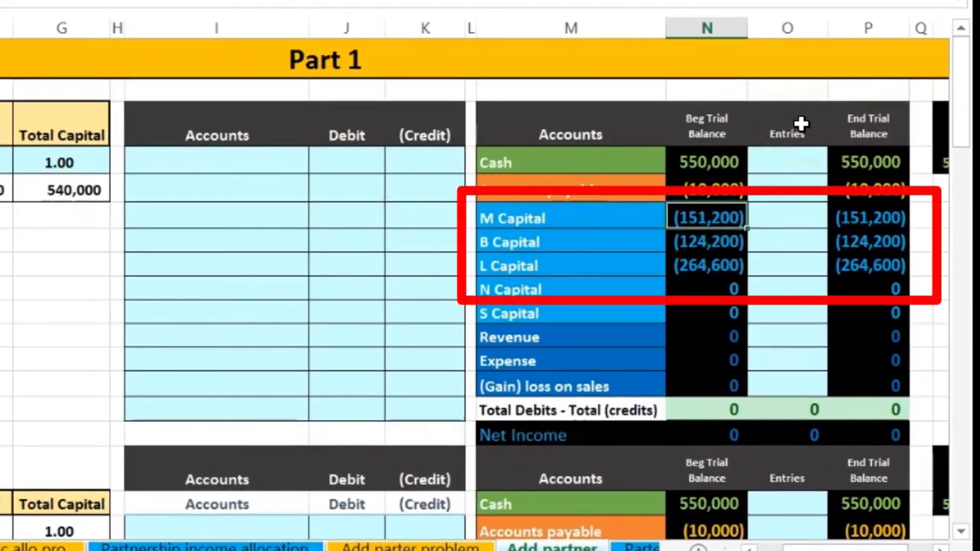
key("Down")
key("Down")
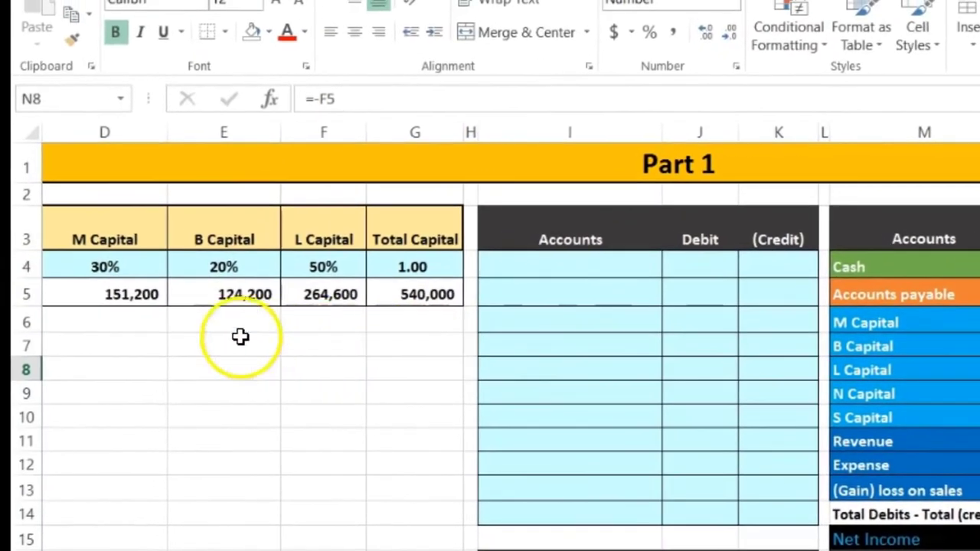
Step: Compare M's income and loss ratio with the capital balance and review the balances across to Total Capital
left_click(4, 287)
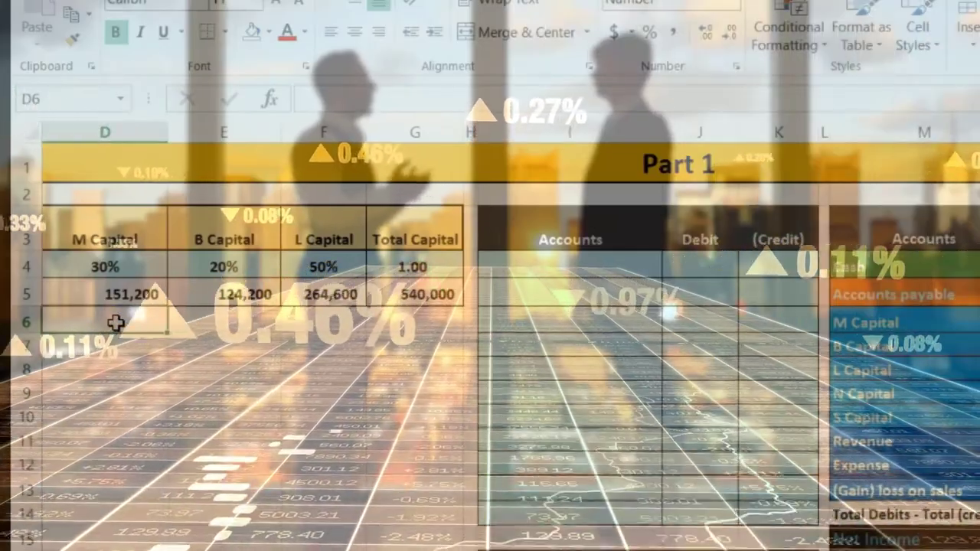
key("Right")
key("Left")
key("Up")
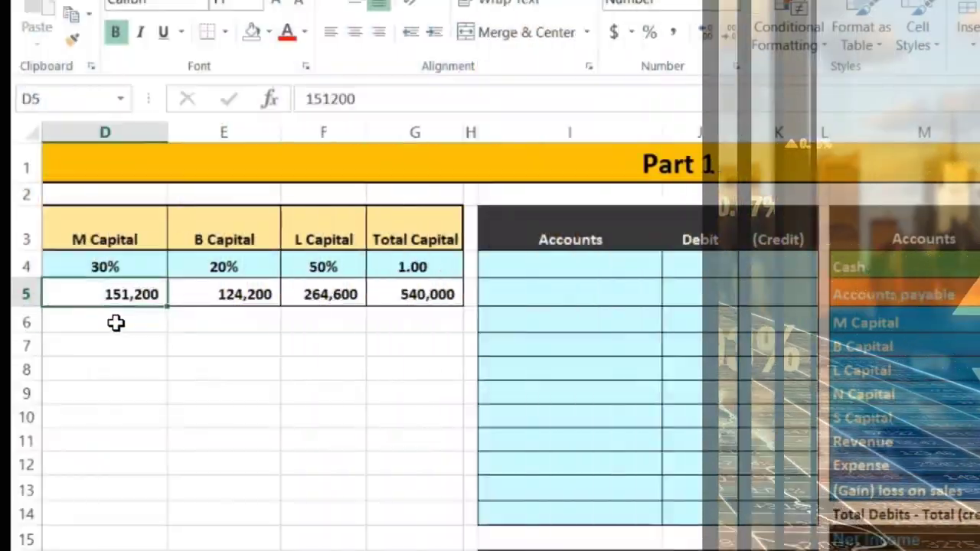
key("Up")
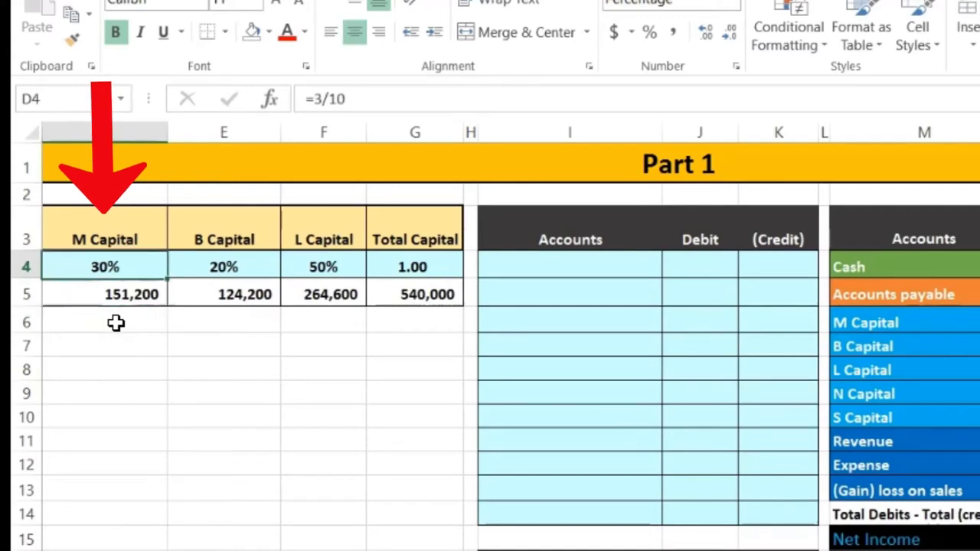
key("Down")
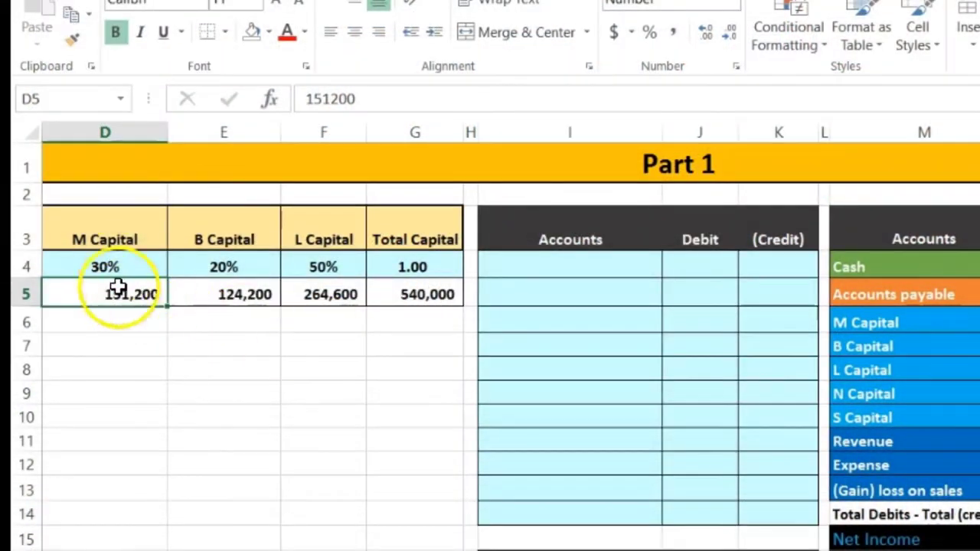
left_click(114, 267)
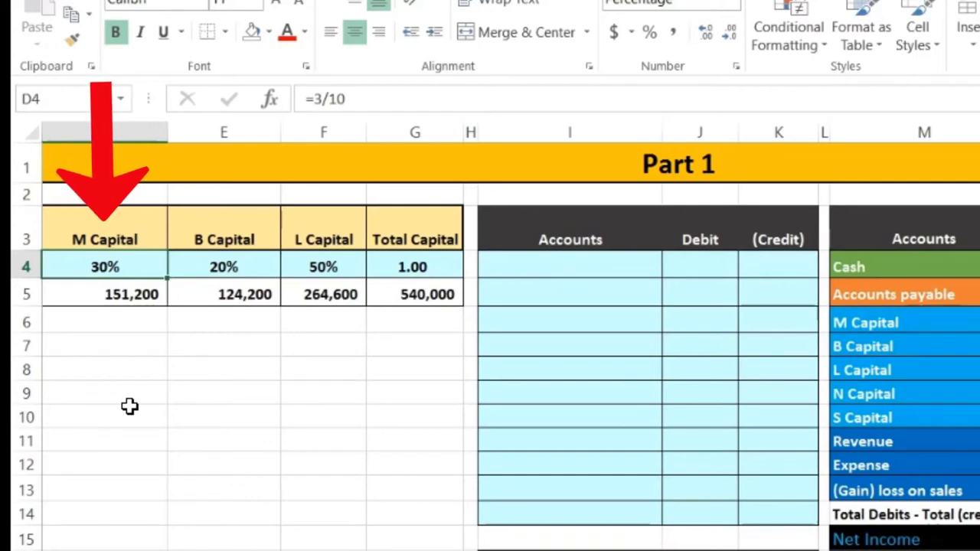
key("Down")
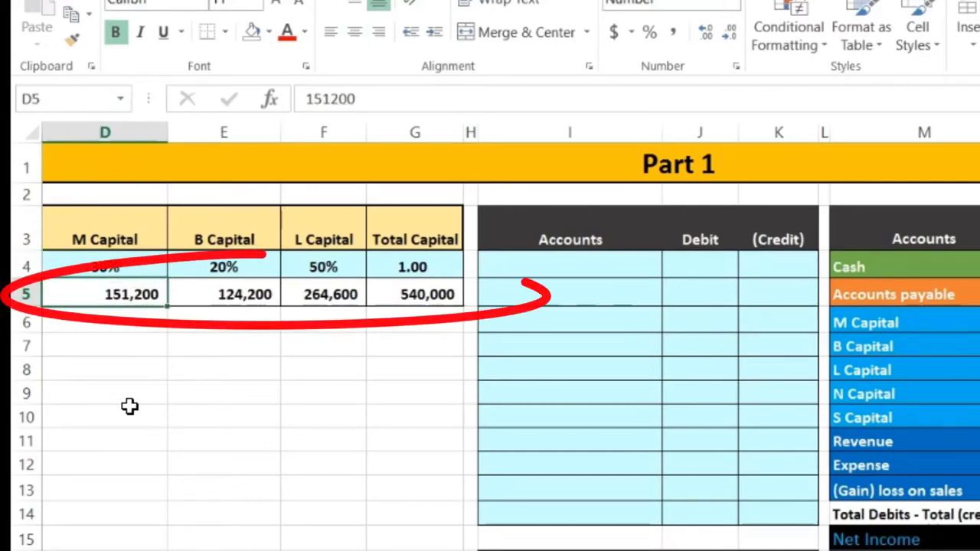
key("Down")
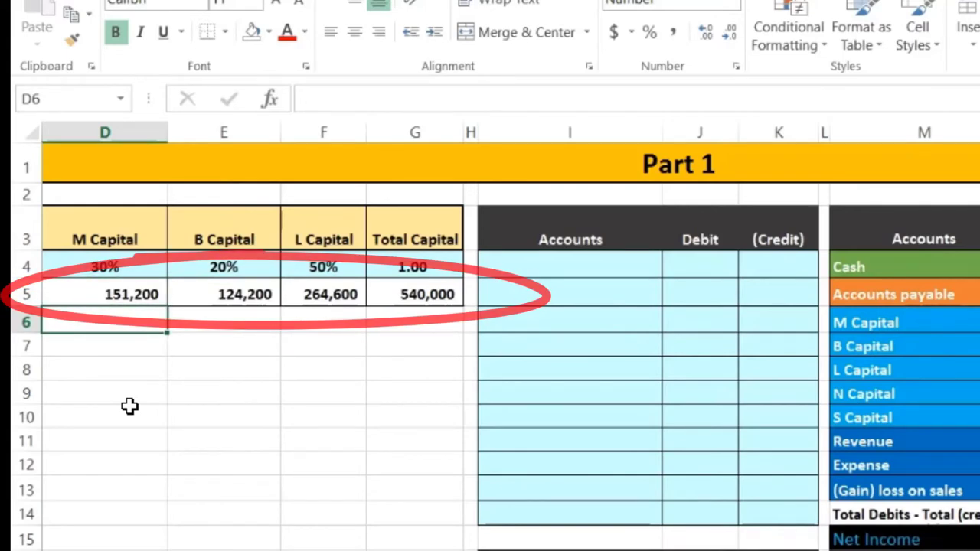
key("Right")
key("Right")
key("Right")
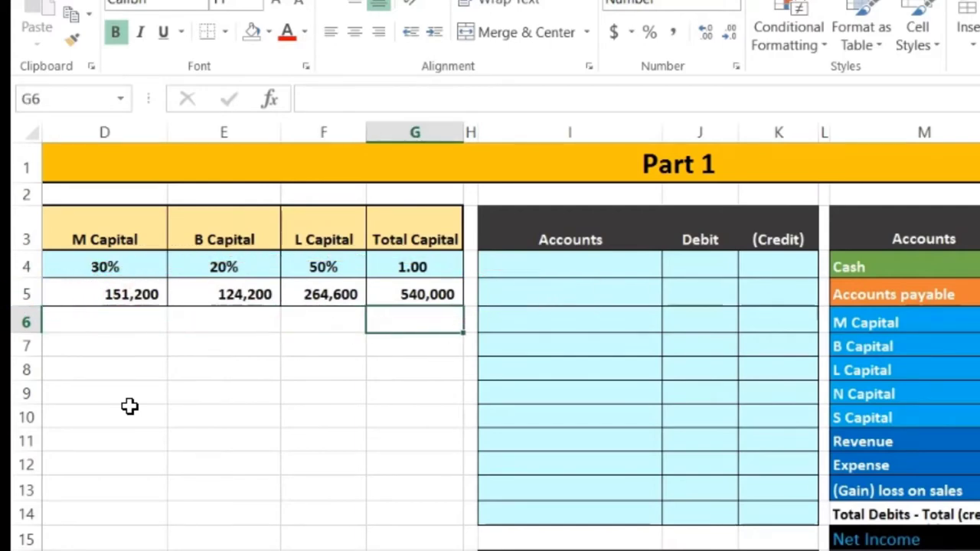
Step: Return to the Part 1 transaction text and read the terms of B's sale of capital interest to new partner N
key("Left")
key("Left")
key("Left")
key("Left")
key("Left")
key("Left")
key("Down")
key("Down")
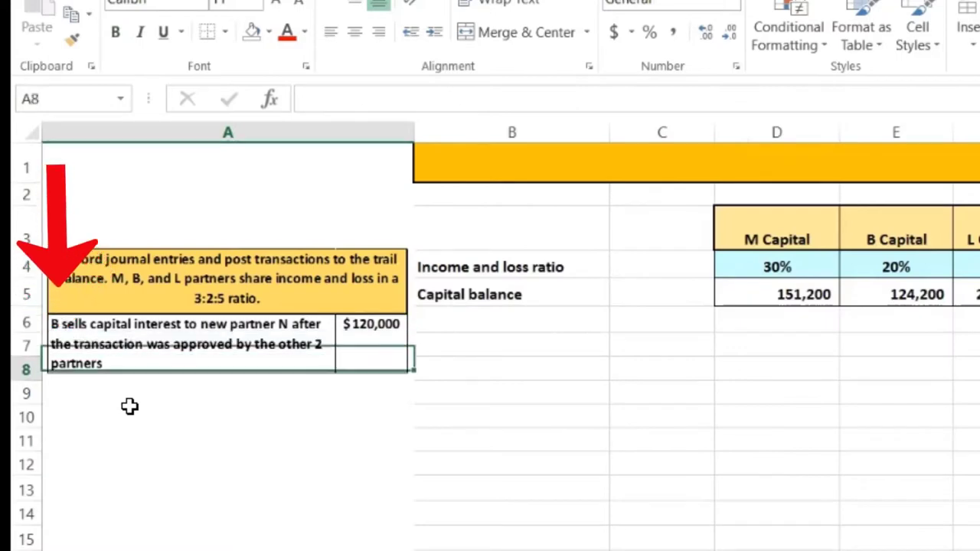
key("Down")
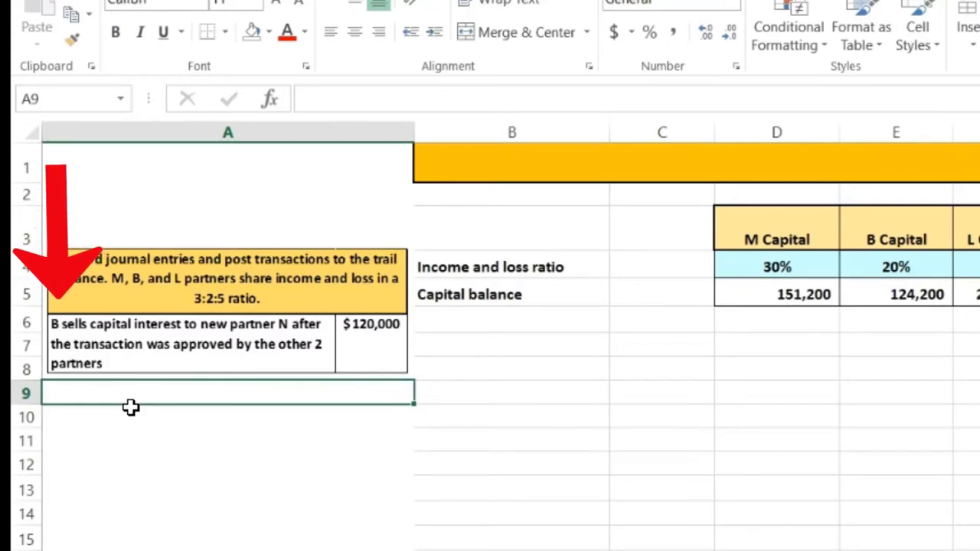
Step: Review the partner capital headings, and examine the Cash and B Capital lines in the Part 1 trial balance
left_click(888, 232)
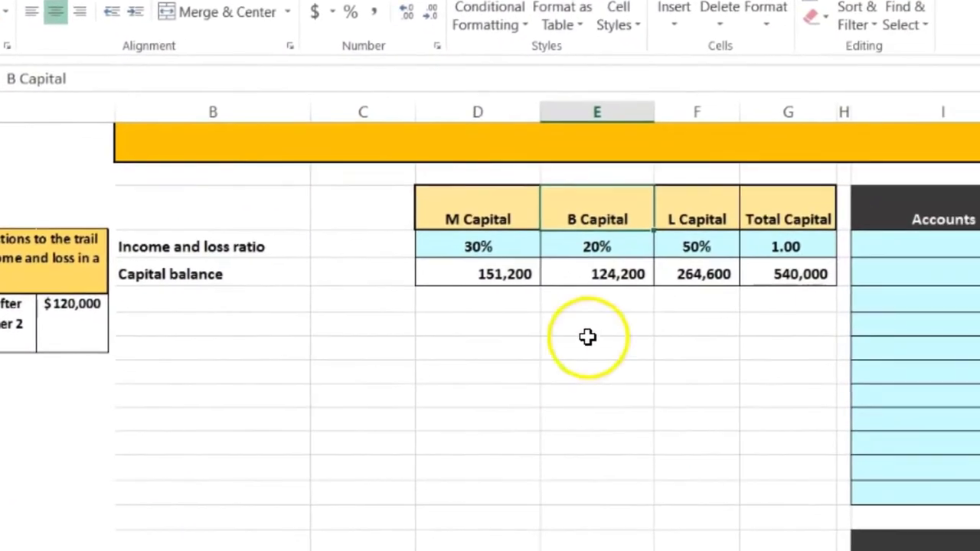
left_click(798, 239)
key("Right")
key("Right")
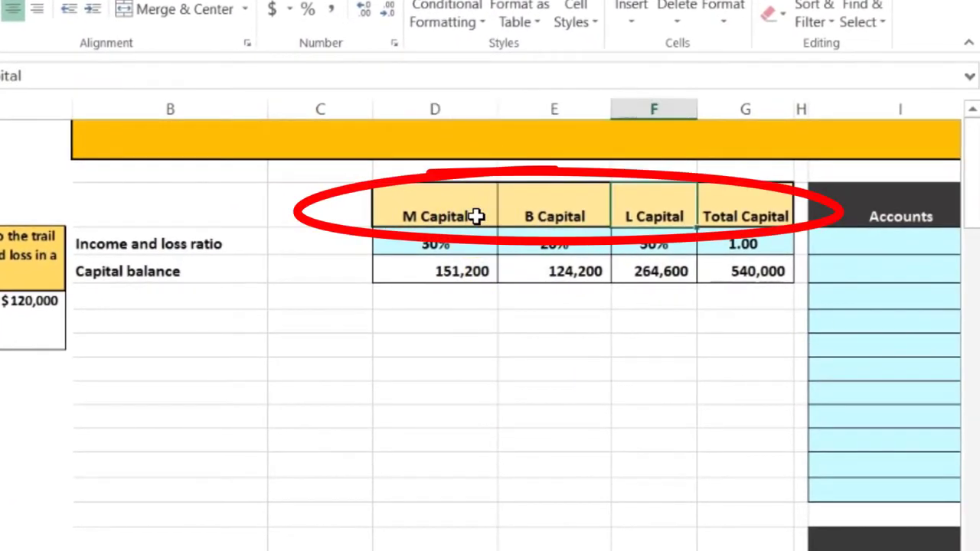
key("Left")
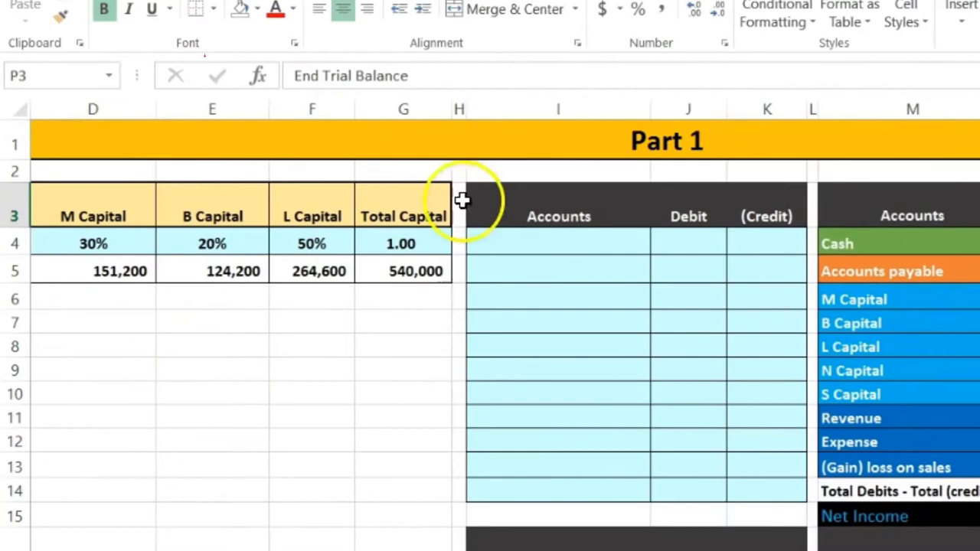
left_click(195, 209)
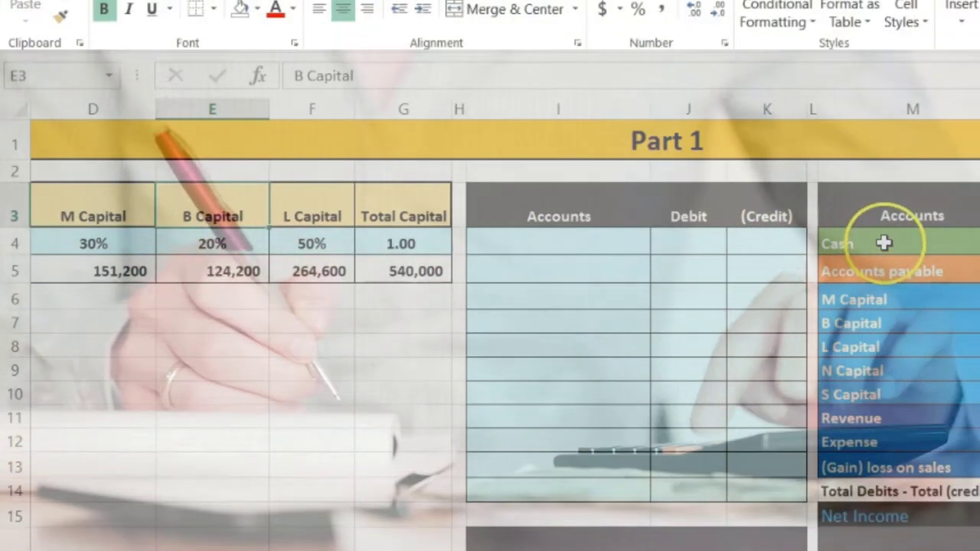
left_click_drag(886, 242, 978, 243)
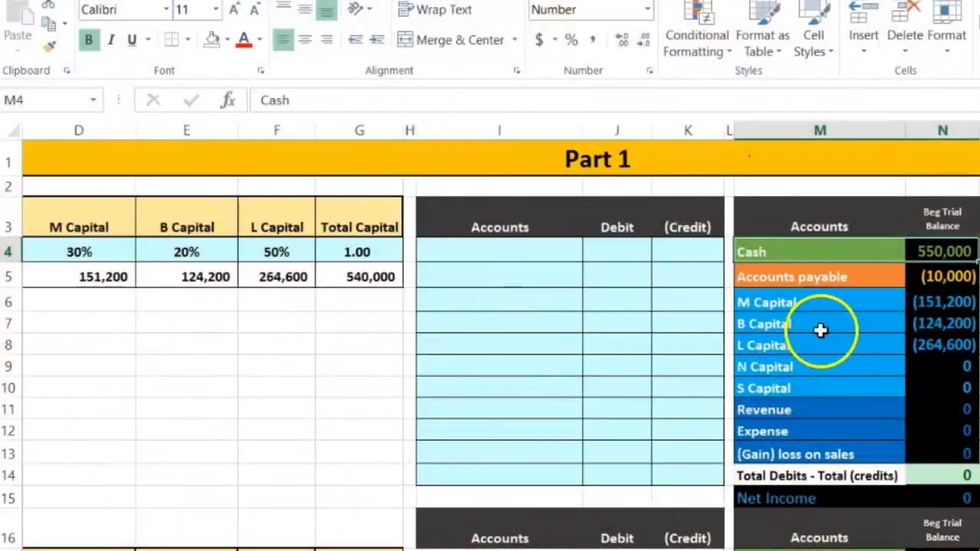
left_click(821, 330)
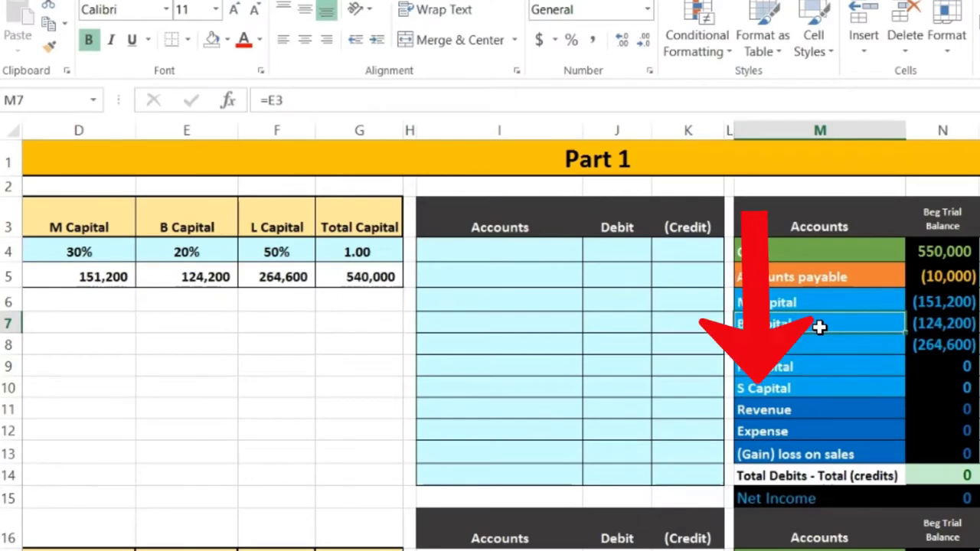
Step: Copy the B Capital account name from the Part 1 trial balance into the first journal entry row, pasting only the value
left_click(819, 367)
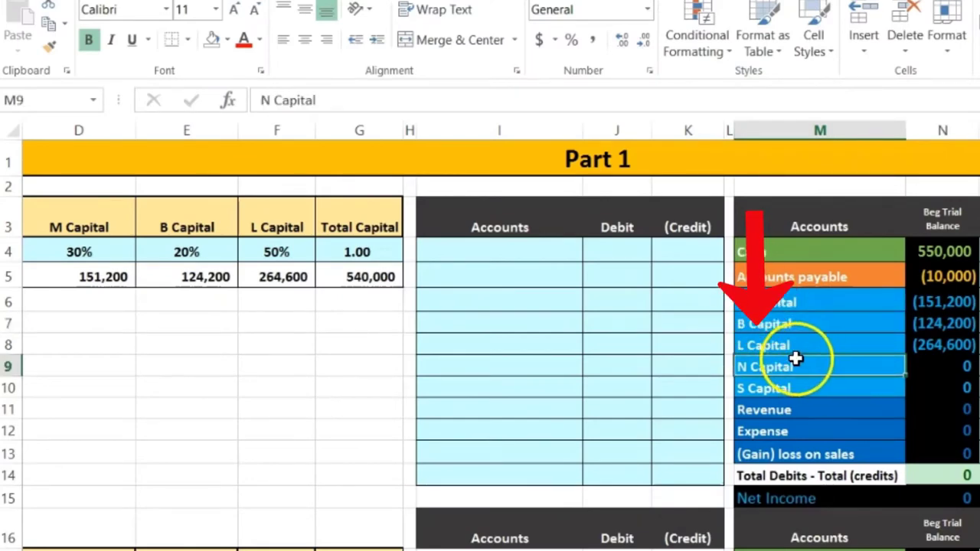
left_click(807, 327)
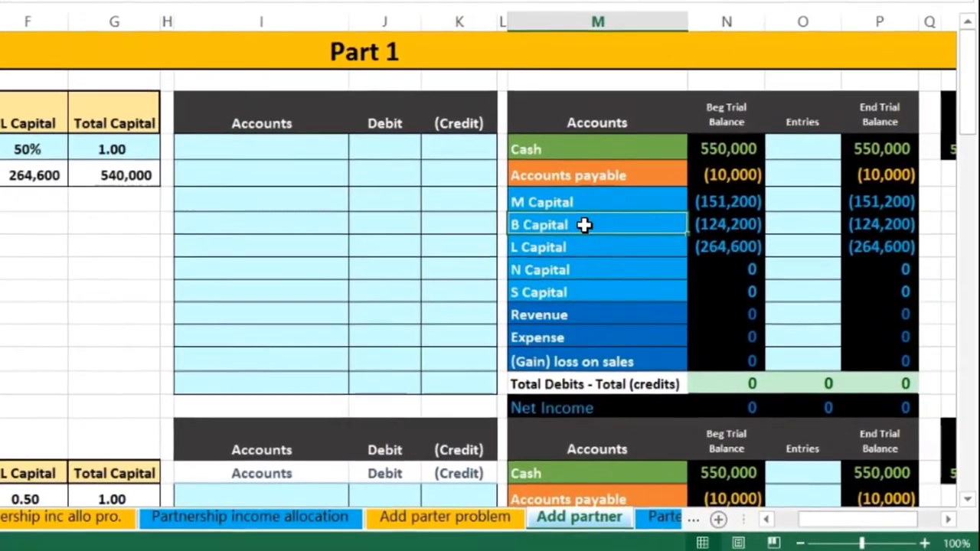
left_click_drag(584, 225, 857, 222)
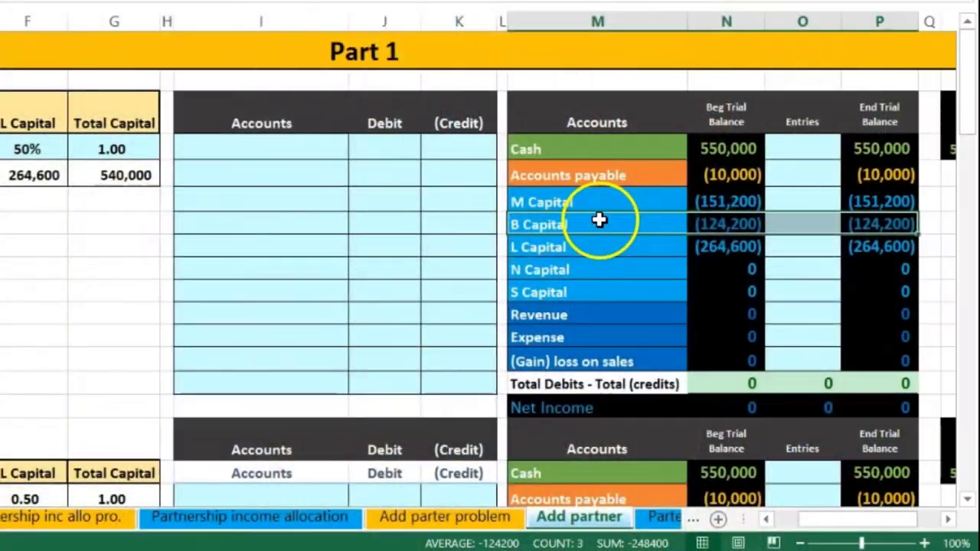
left_click(711, 222)
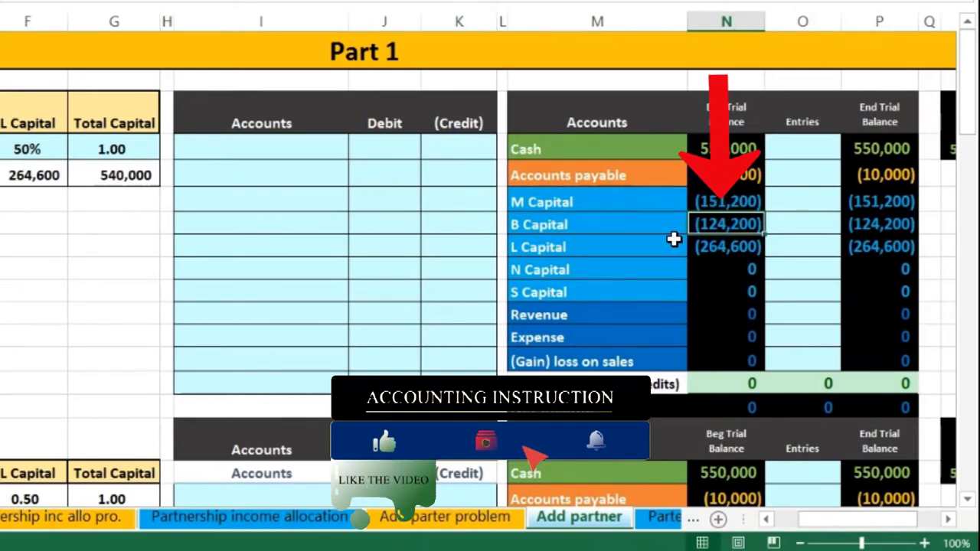
left_click(621, 228)
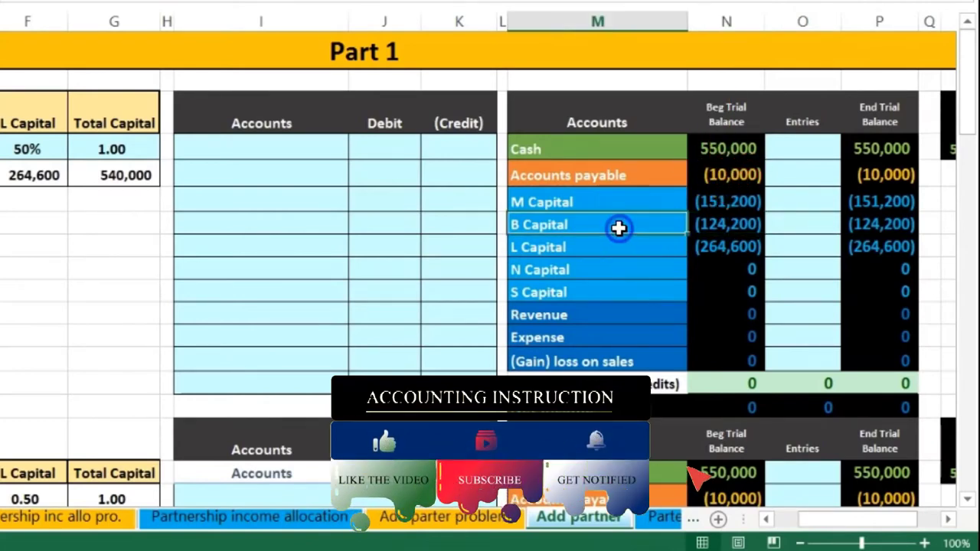
right_click(619, 229)
left_click(656, 164)
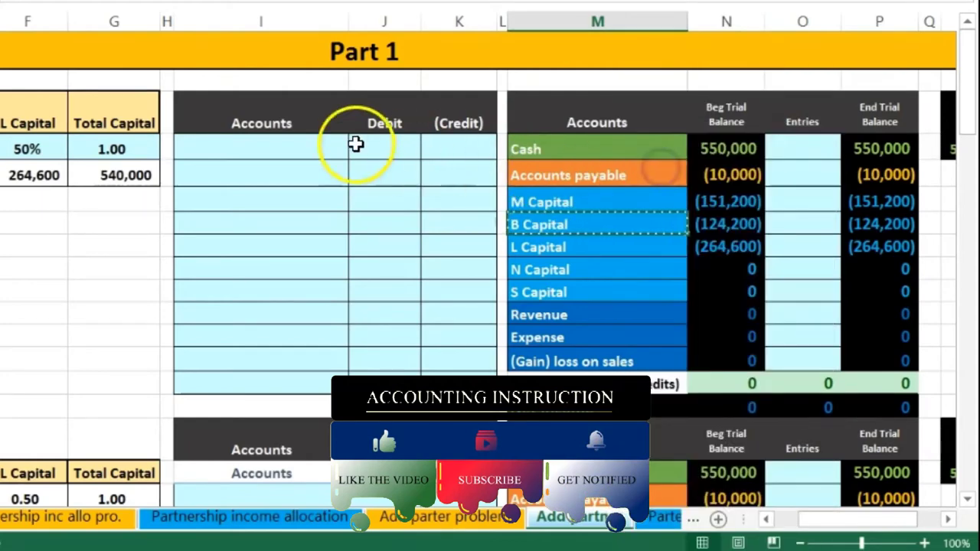
left_click(289, 142)
right_click(291, 142)
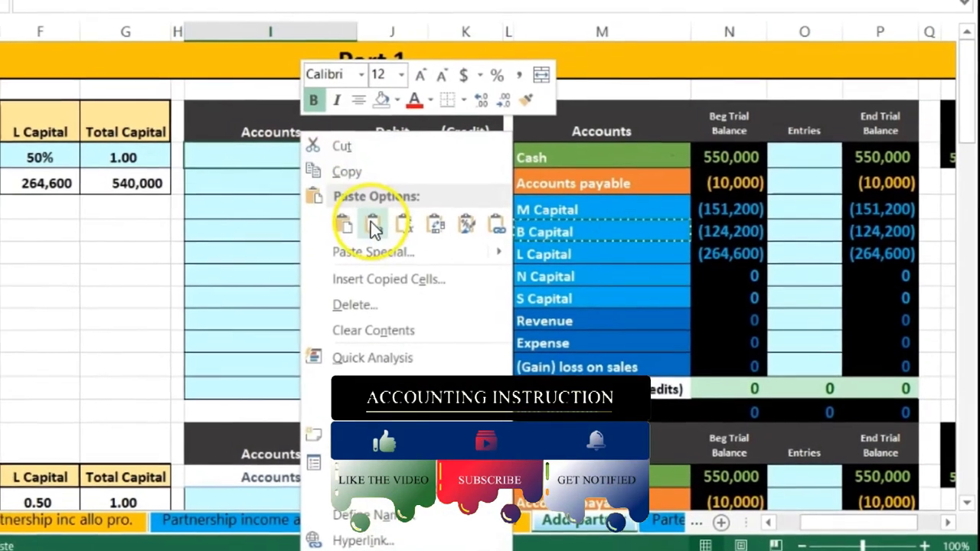
left_click(372, 223)
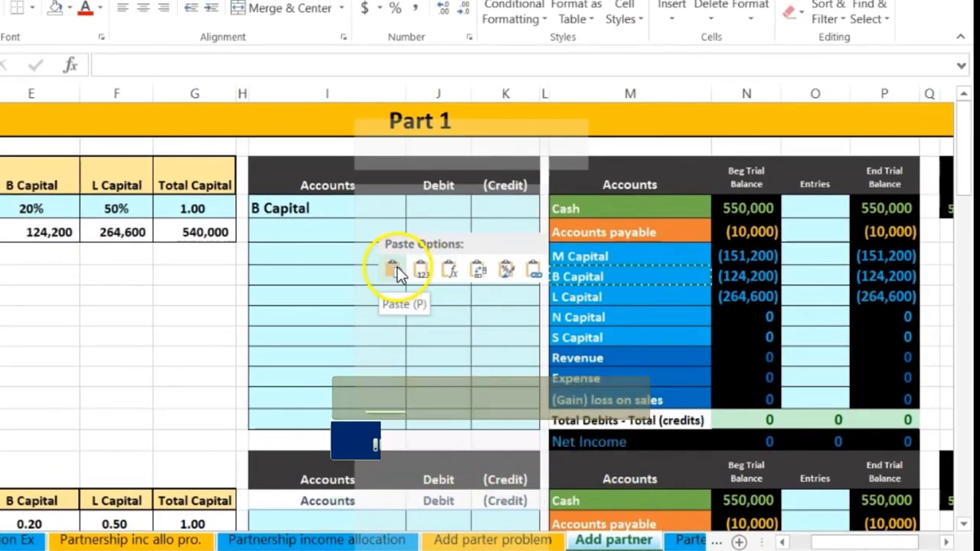
left_click(421, 273)
left_click(418, 267)
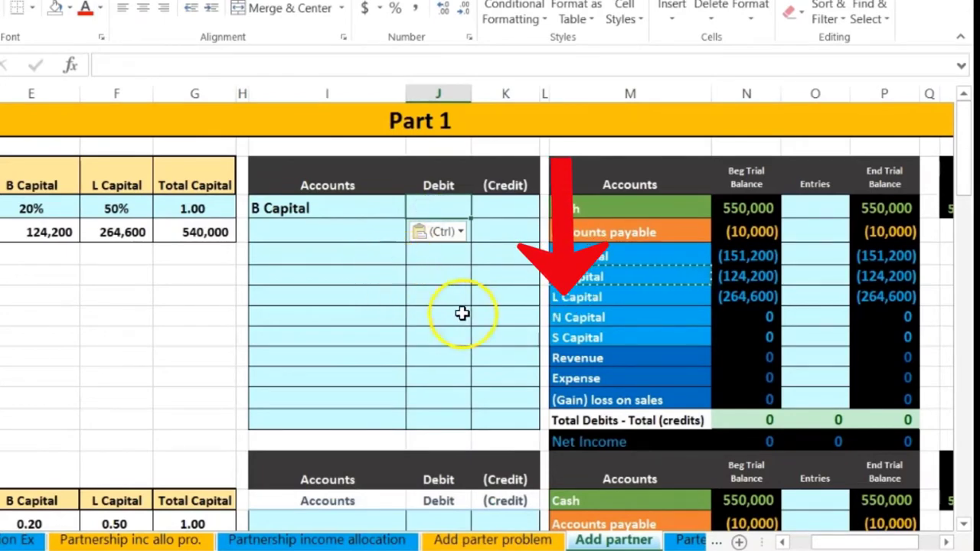
Step: Copy the N Capital account name from the trial balance into the journal entry row below B Capital, pasting only the value
left_click(593, 320)
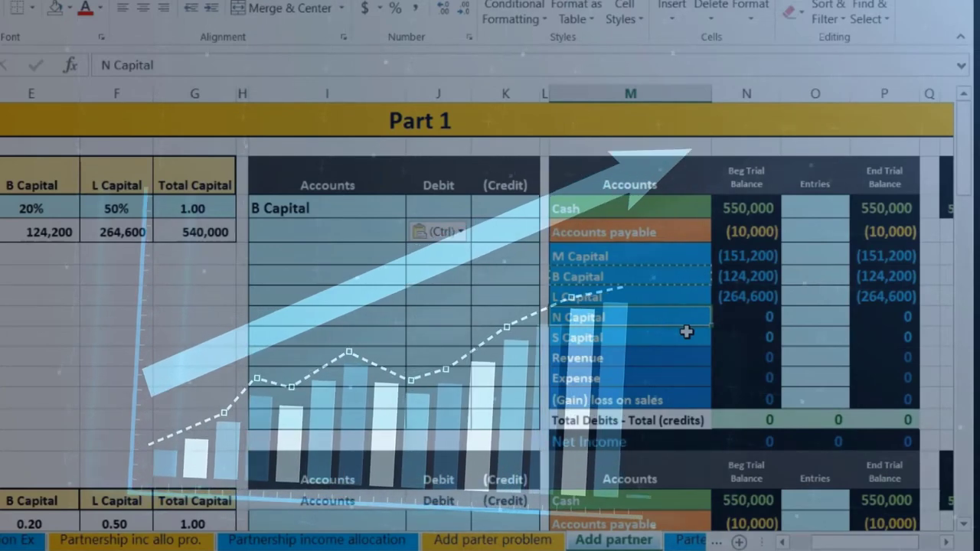
left_click(726, 258)
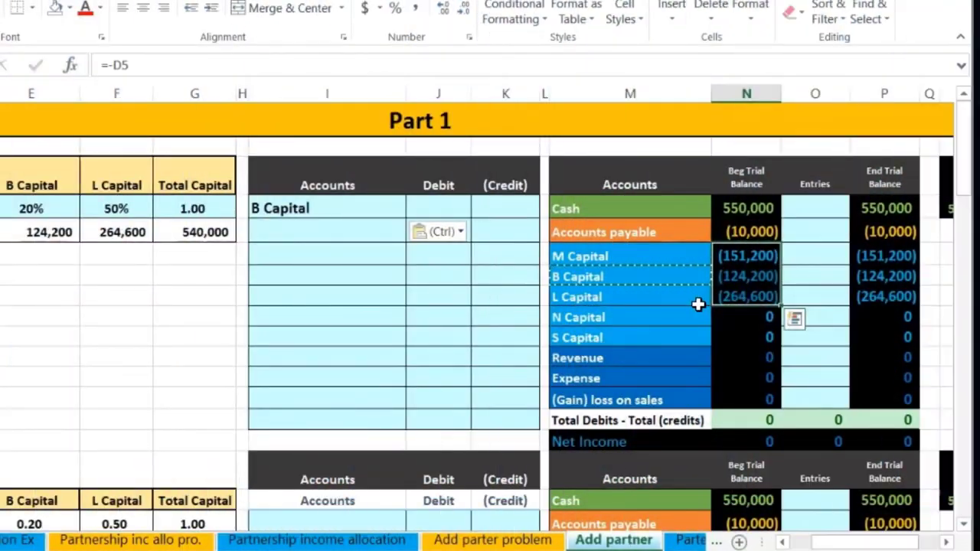
left_click(666, 316)
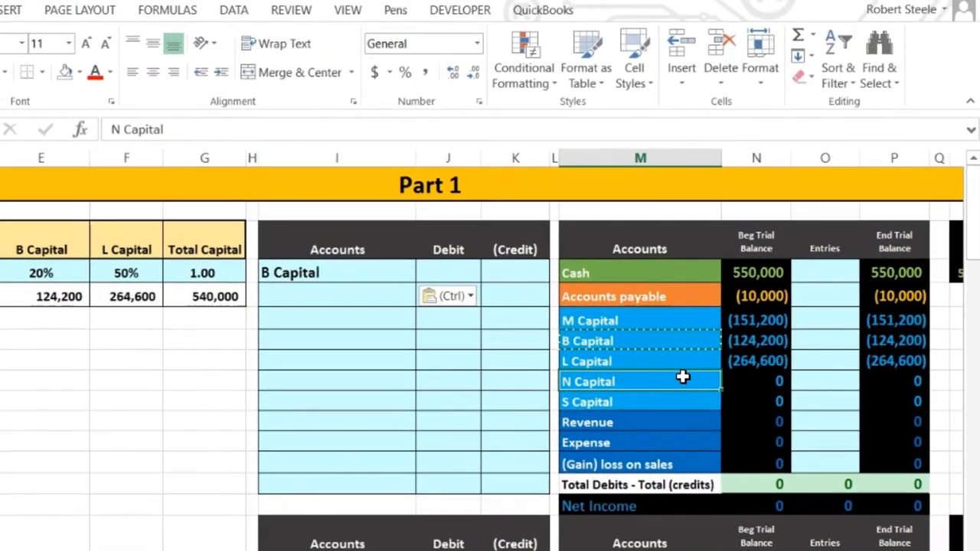
right_click(682, 377)
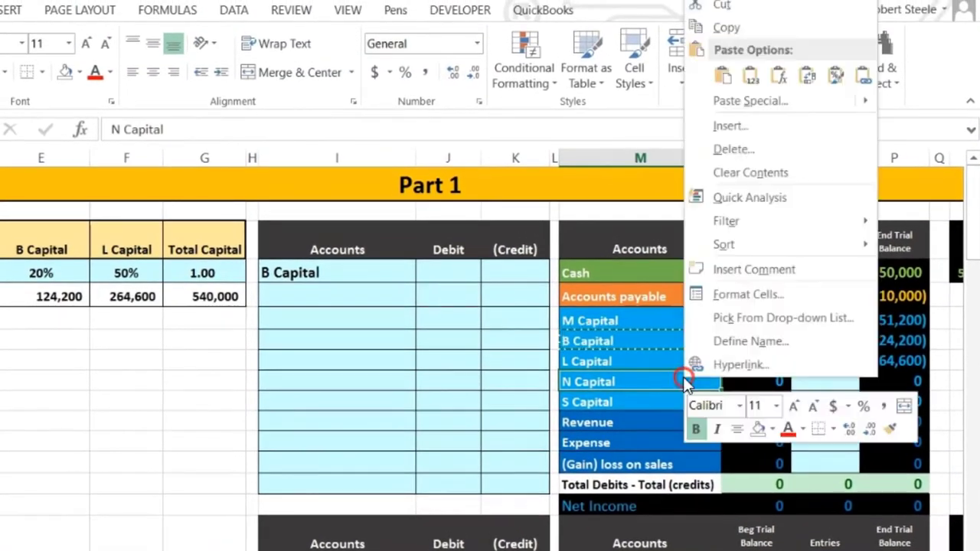
left_click(724, 30)
left_click(340, 292)
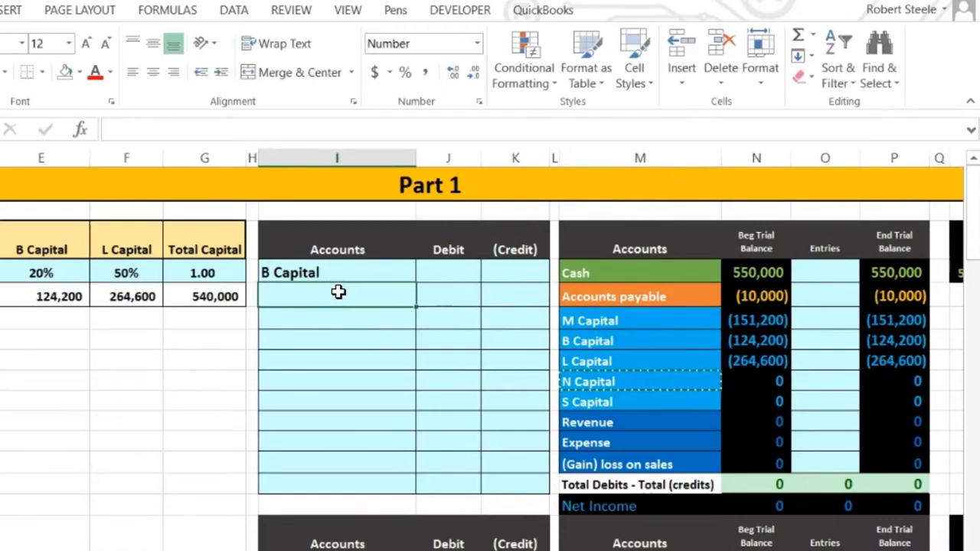
right_click(338, 291)
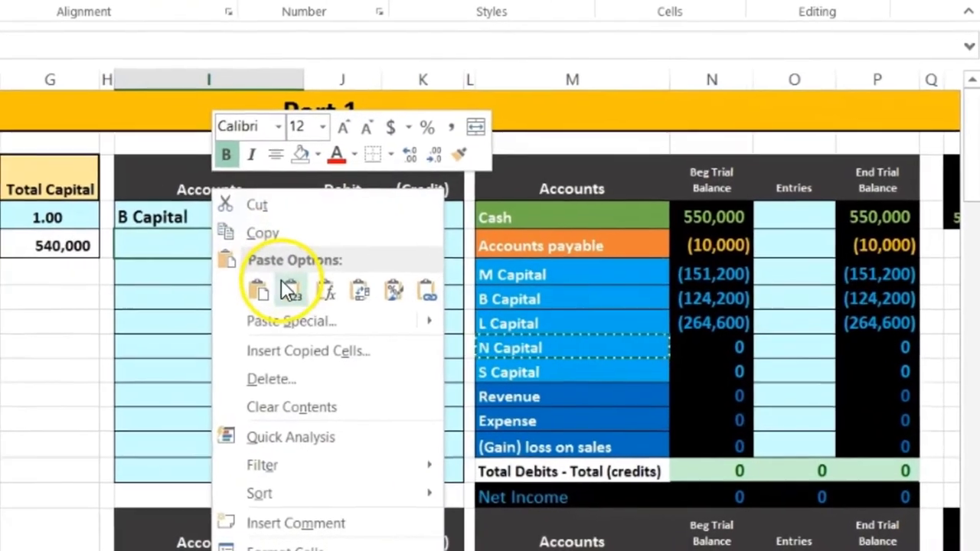
left_click(281, 280)
left_click(336, 221)
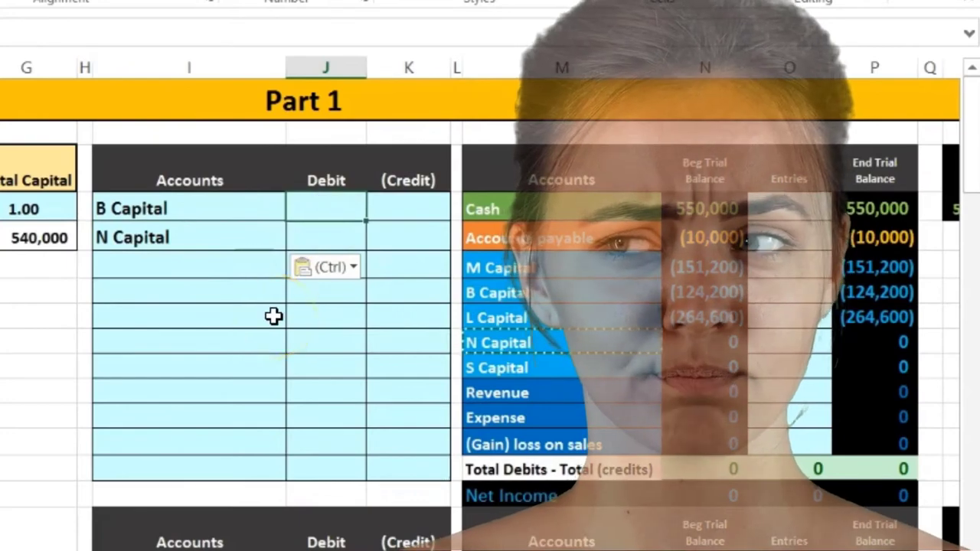
Step: Reread the Part 1 transaction text on B's sale to new partner N, and return to the trial balance
key("Left")
key("Home")
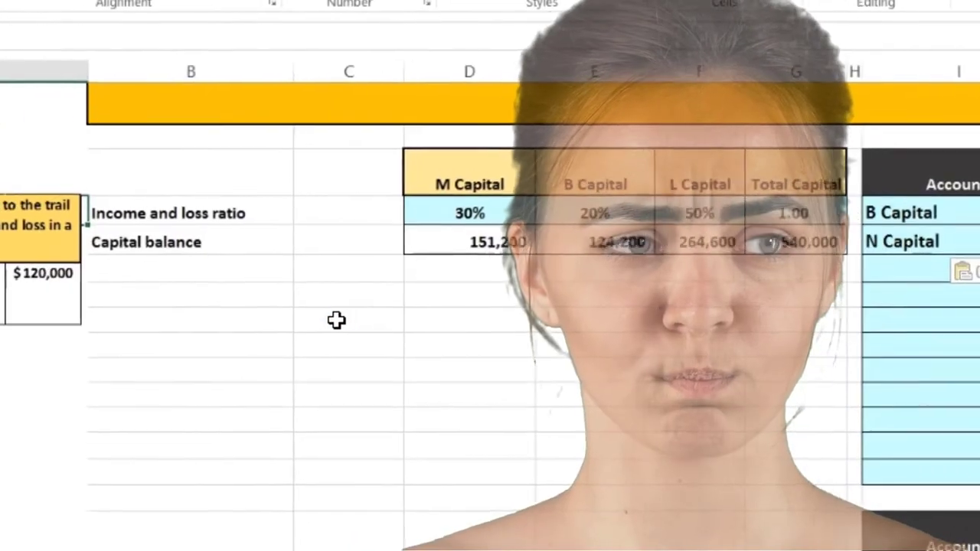
key("Down")
key("Down")
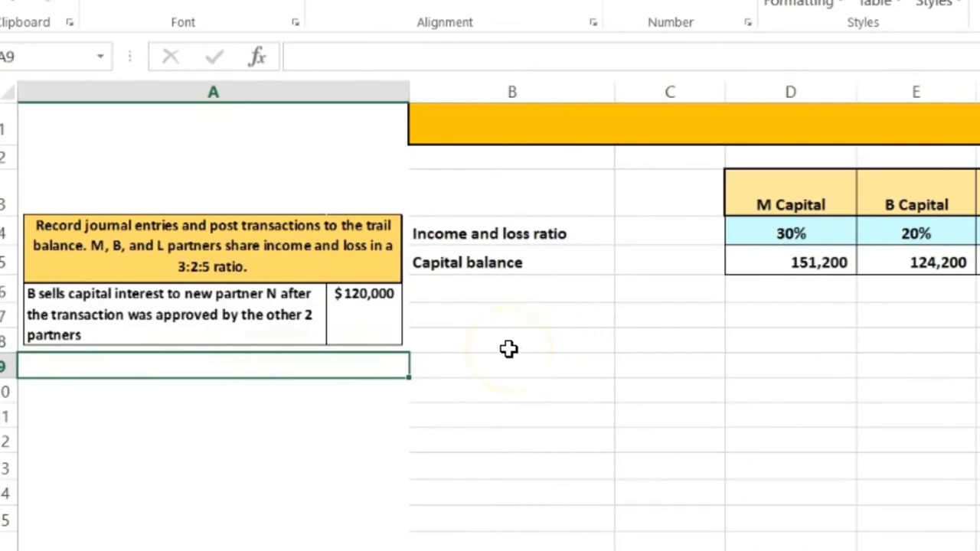
key("Right")
key("Right")
key("Right")
key("Right")
key("Right")
key("Right")
key("Right")
key("Right")
key("Right")
key("Right")
key("Right")
key("Right")
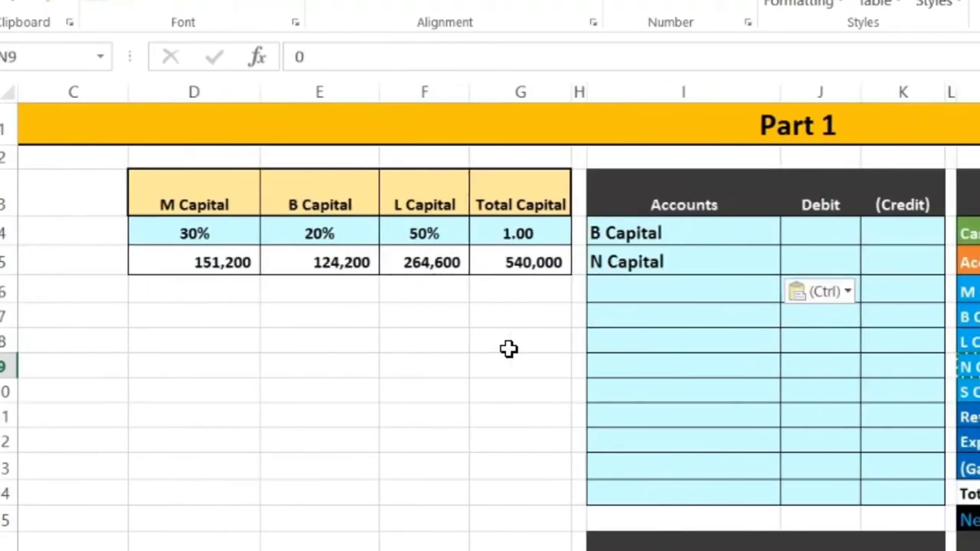
key("Right")
key("Right")
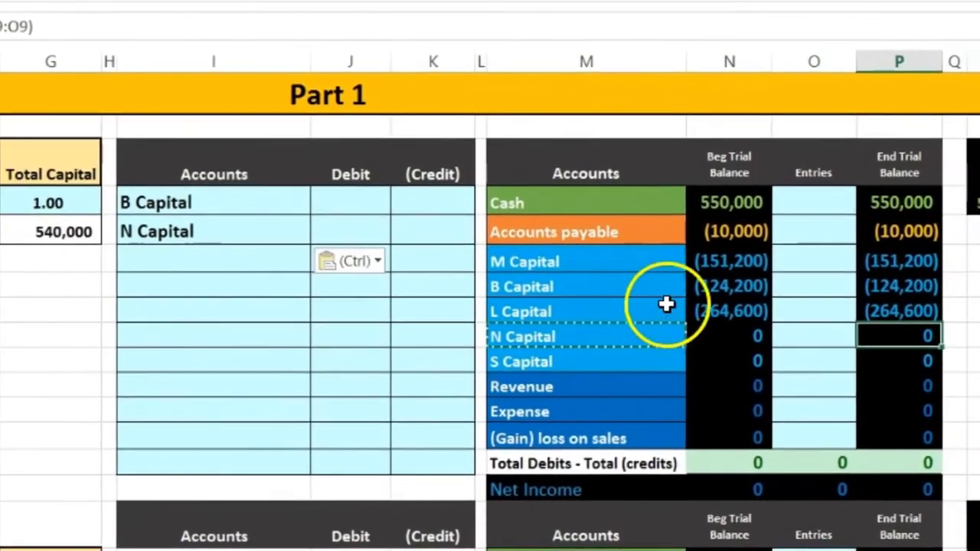
Step: Compare B Capital's beginning balance with the sale price in the transaction text, and review the Cash and Accounts payable balances
left_click(720, 286)
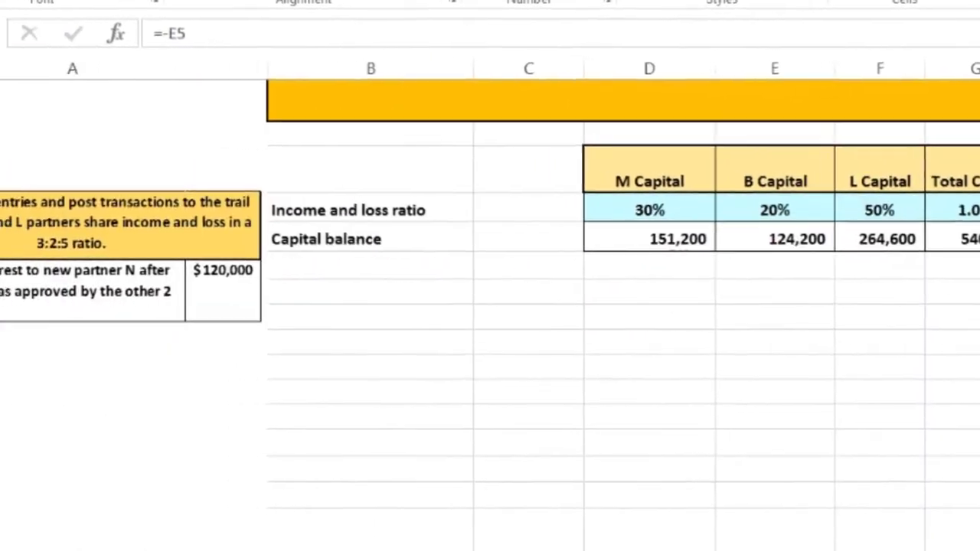
scroll(490, 306, "right", 2)
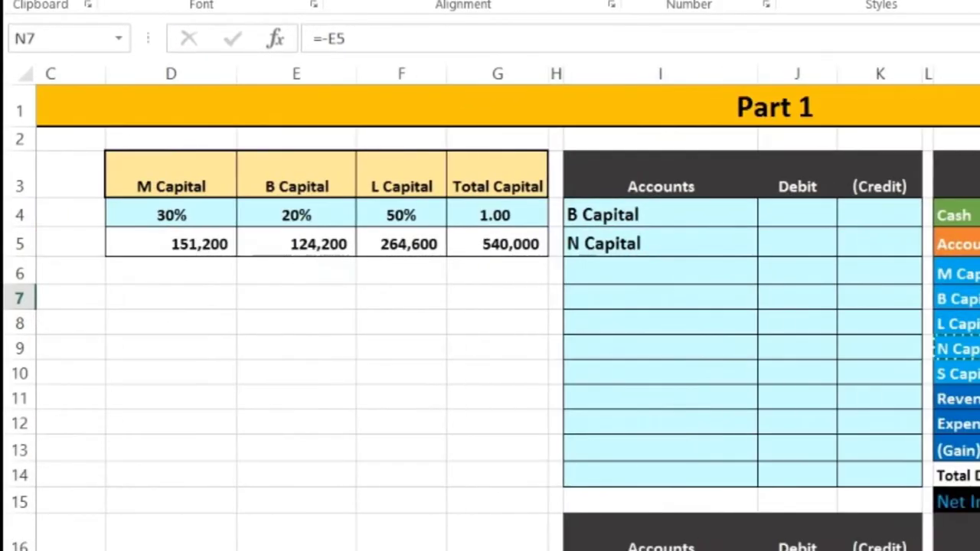
key("Right")
key("Right")
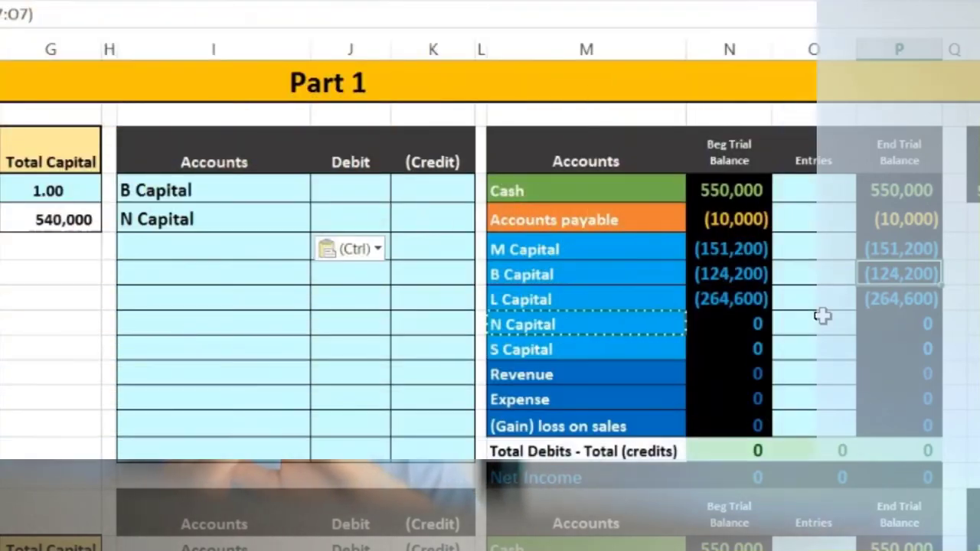
left_click(736, 277)
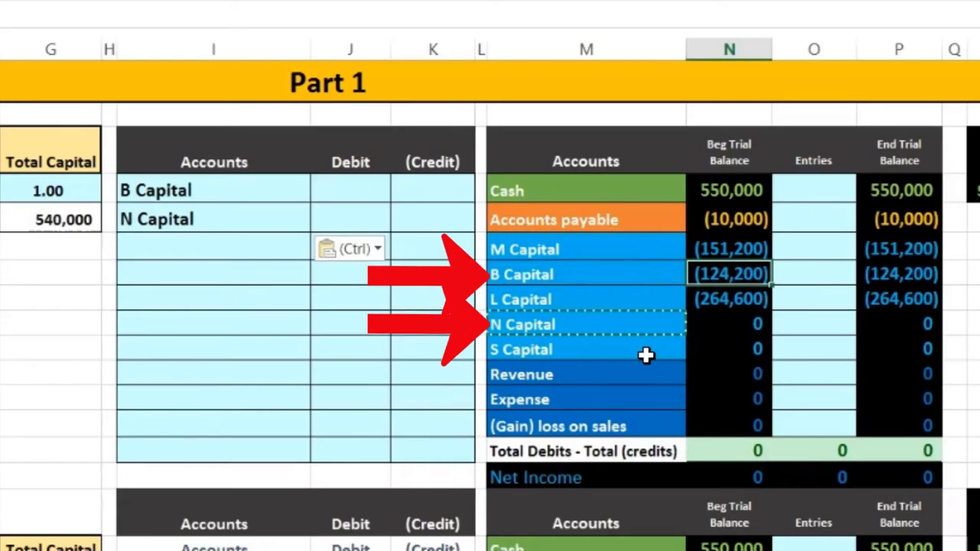
left_click(645, 307)
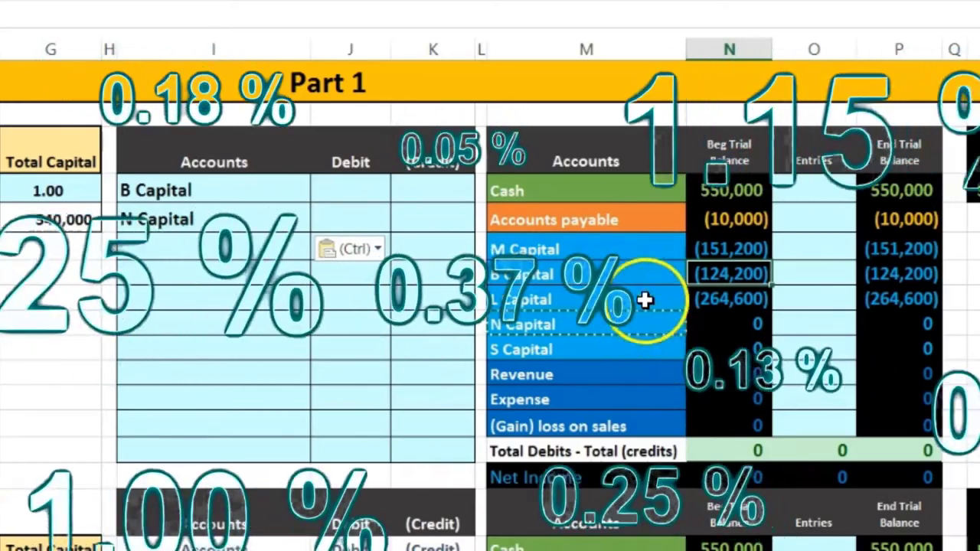
left_click(609, 321)
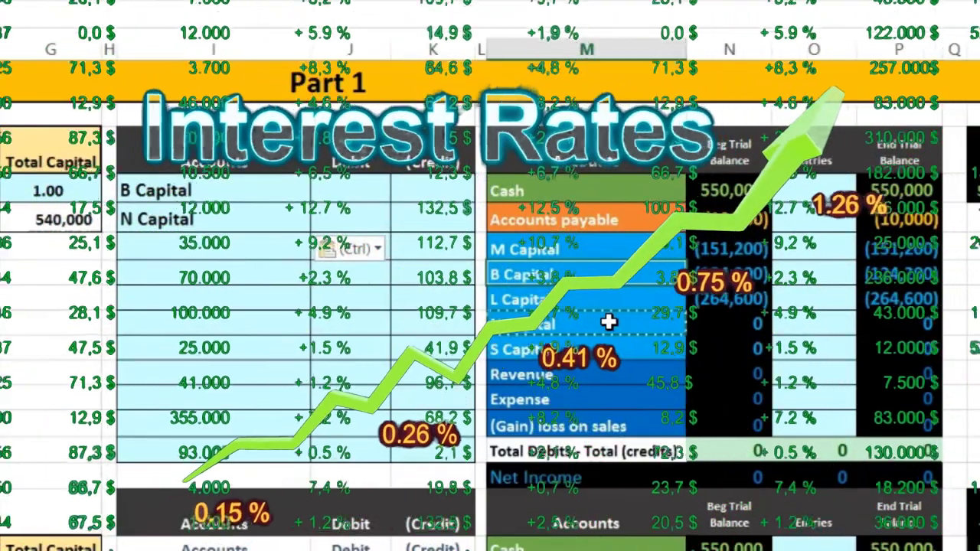
left_click_drag(639, 315, 716, 263)
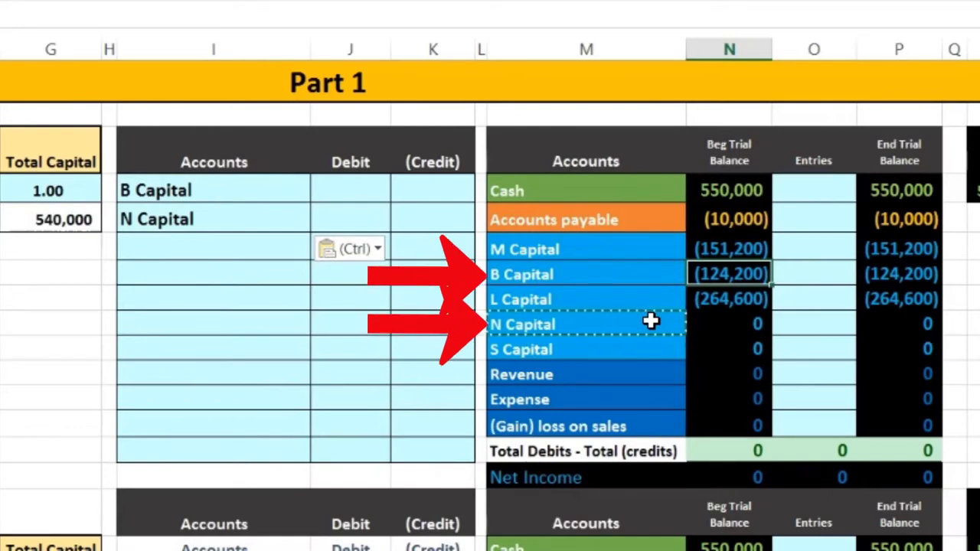
left_click_drag(731, 190, 734, 218)
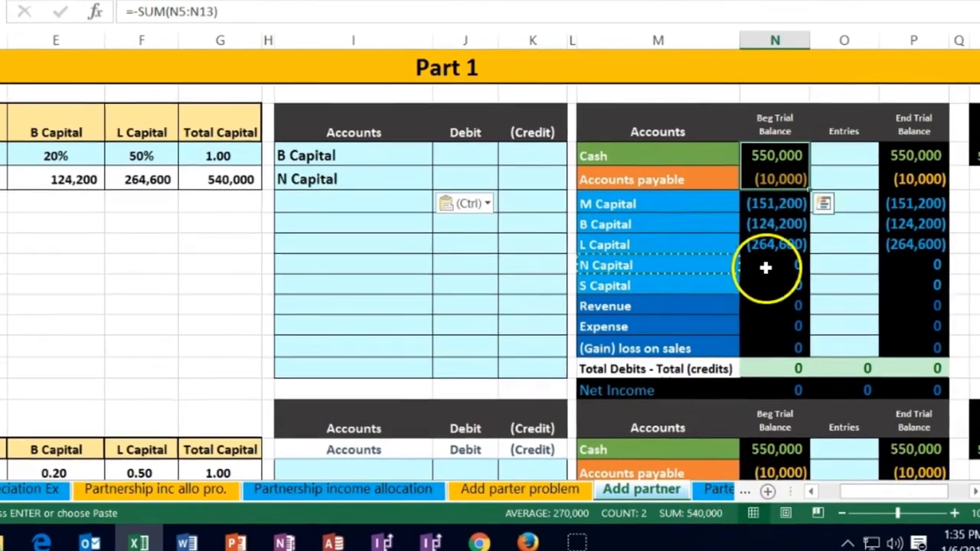
left_click(754, 222)
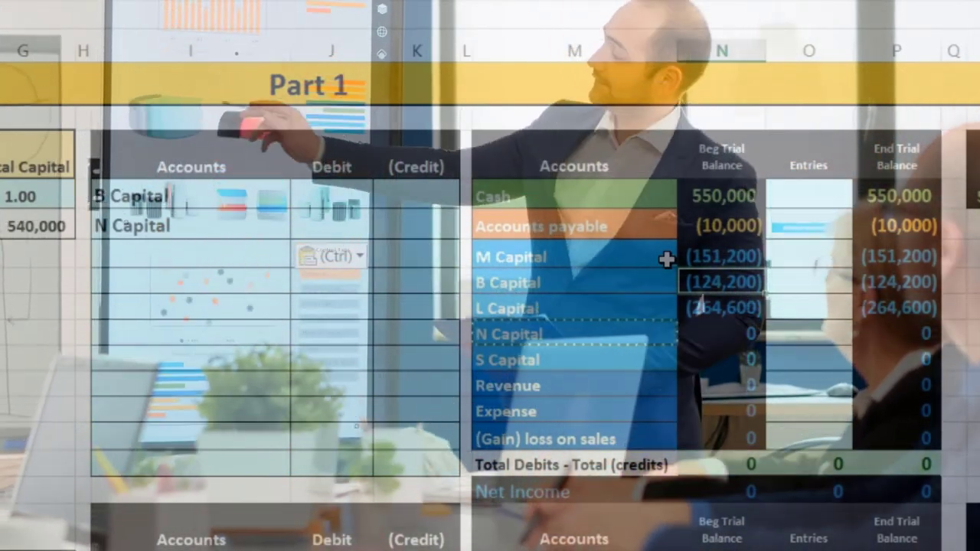
Step: Enter a debit of 124,200 for B Capital in the Part 1 journal entry
left_click(650, 288)
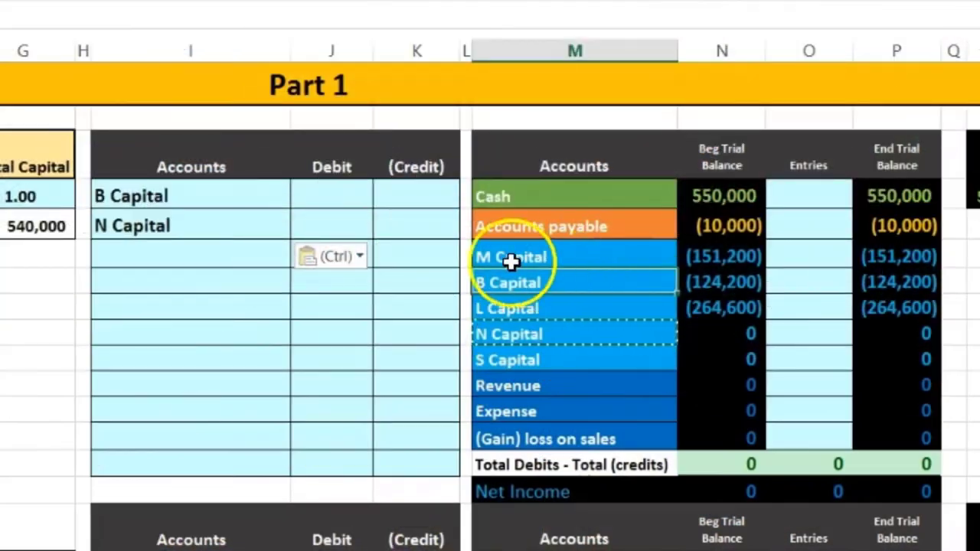
left_click(357, 196)
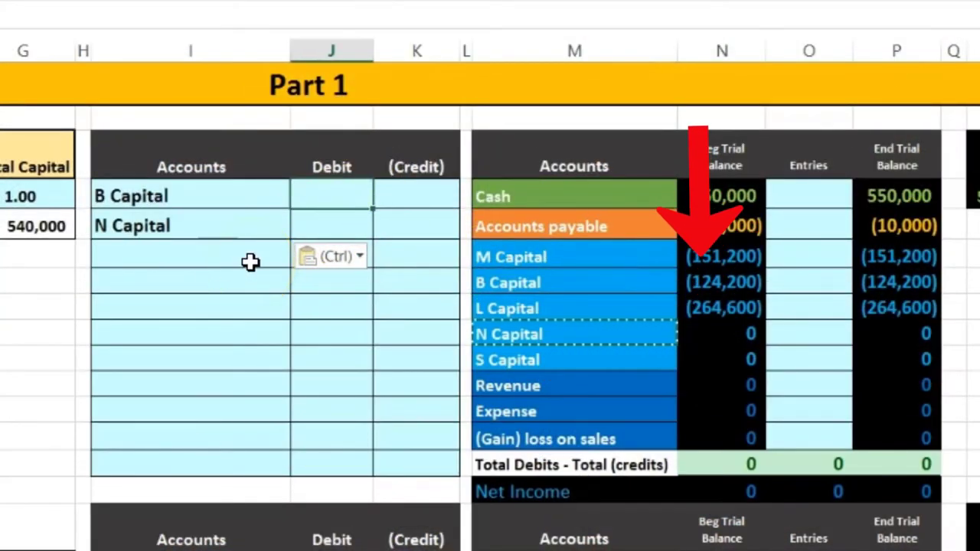
type("124,20")
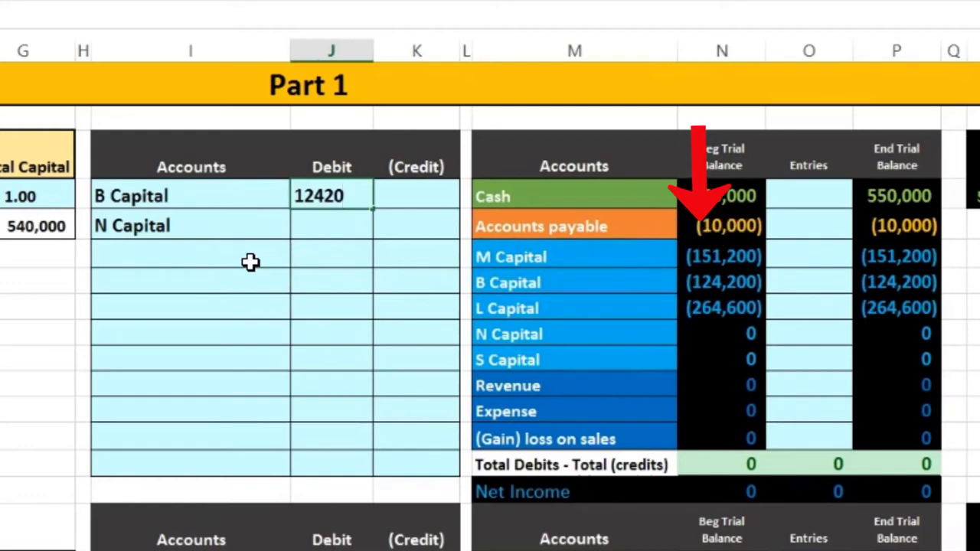
type("0")
key("Return")
Step: Try to enter N Capital's credit in the Part 1 journal entry as the formula -J4, negating B Capital's debit
key("Right")
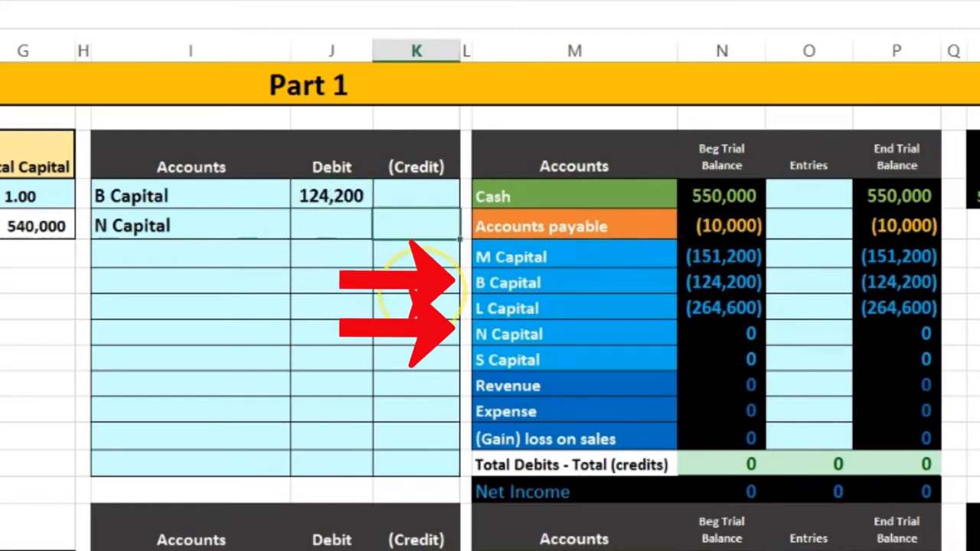
type("-")
key("Left")
key("Up")
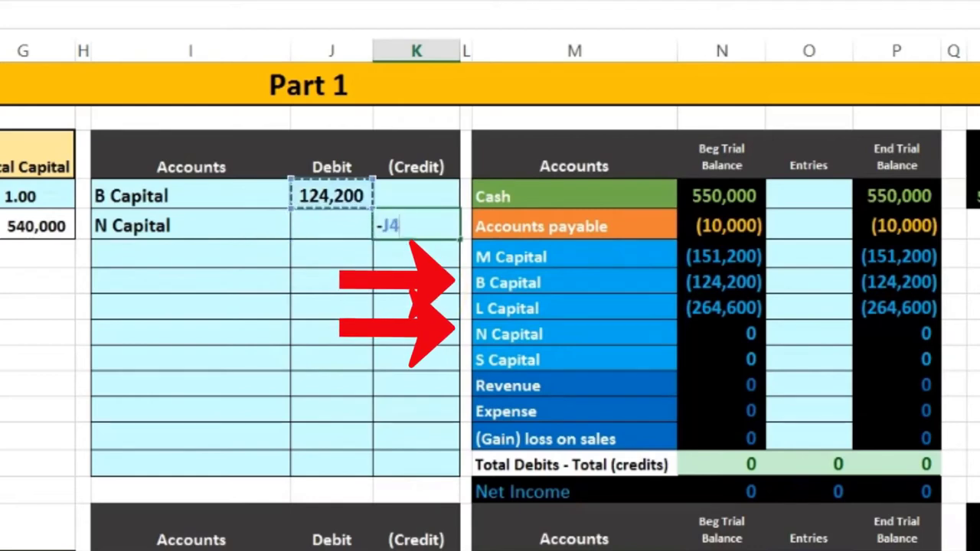
key("Return")
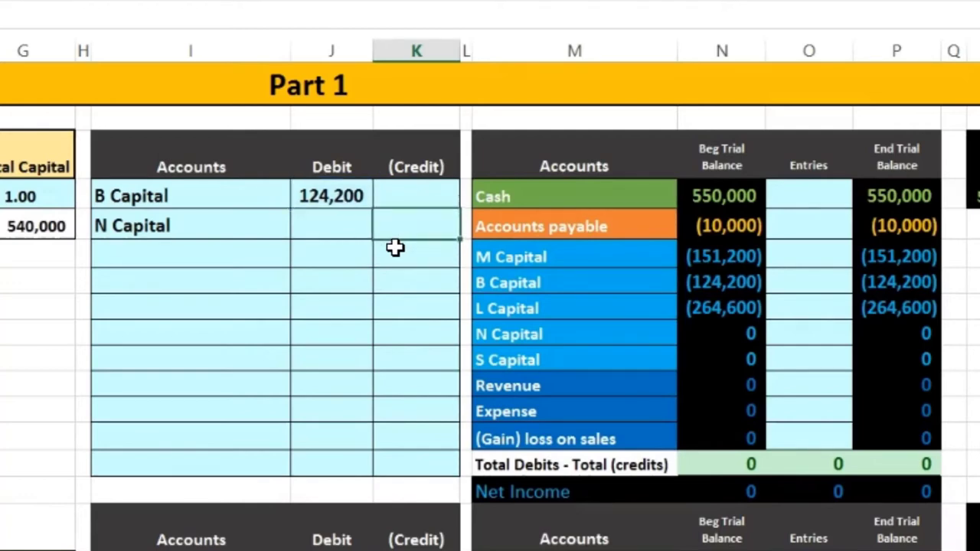
Step: Complete N Capital's credit in the Part 1 journal entry by referencing B Capital's debit as -J4
left_click(328, 201)
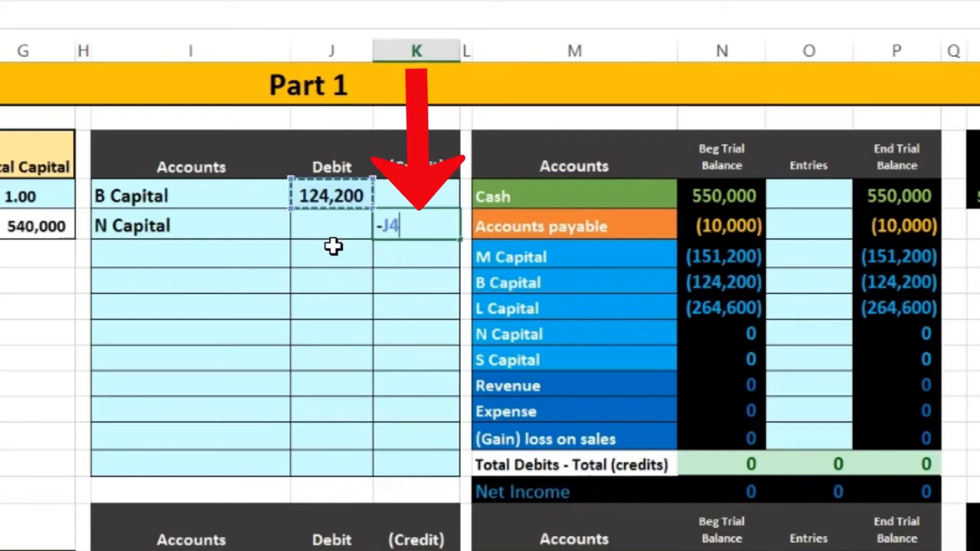
key("Return")
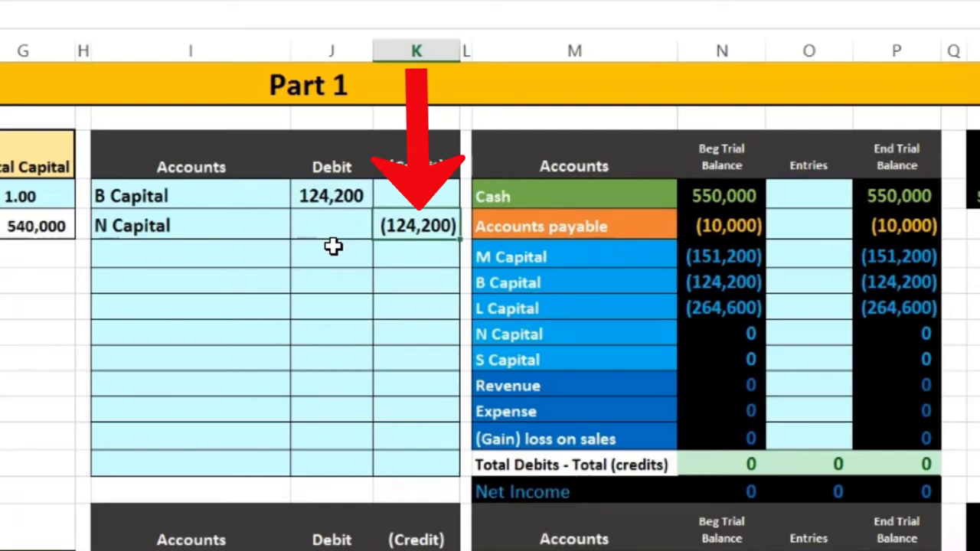
Step: Post B Capital's debit to its Entries cell in the Part 1 trial balance as =J4, and check its ending balance and the column total
key("Right")
key("Right")
key("Right")
key("Right")
key("Right")
key("Right")
key("Right")
key("Right")
key("Right")
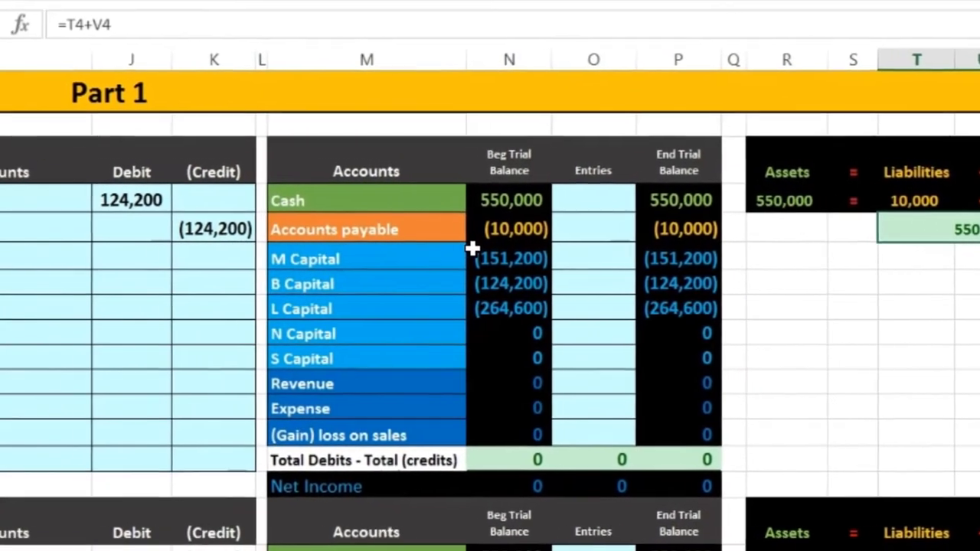
key("Left")
key("Left")
key("Left")
key("Left")
key("Left")
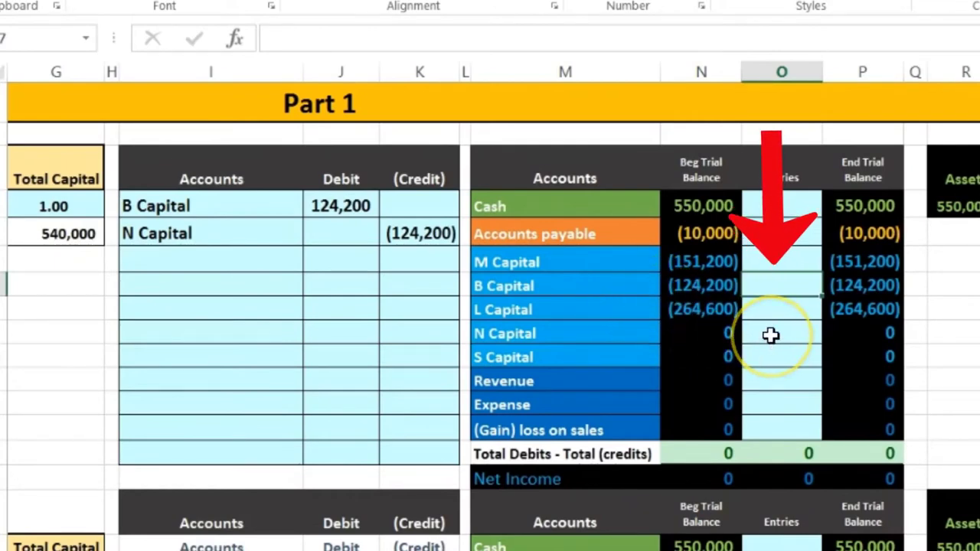
type("=")
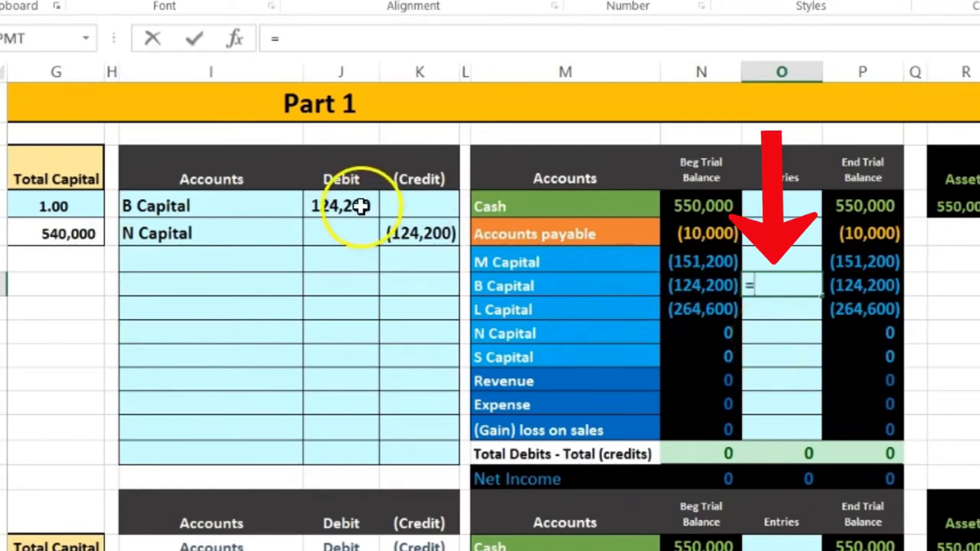
left_click(359, 206)
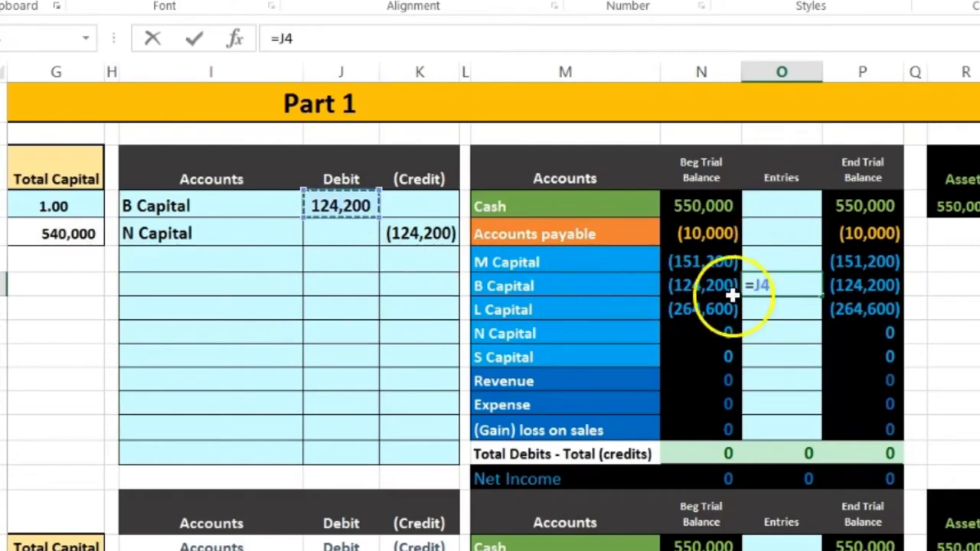
key("Return")
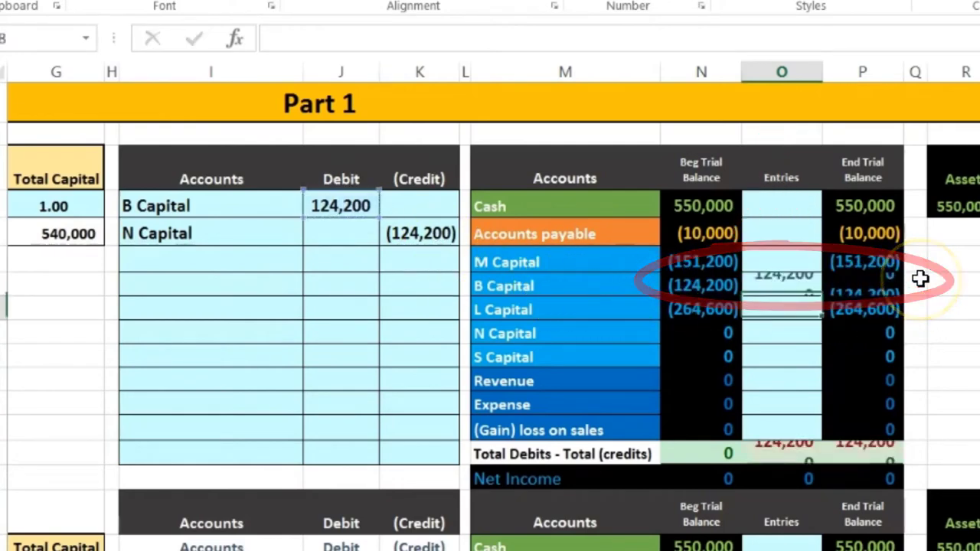
key("Up")
key("Right")
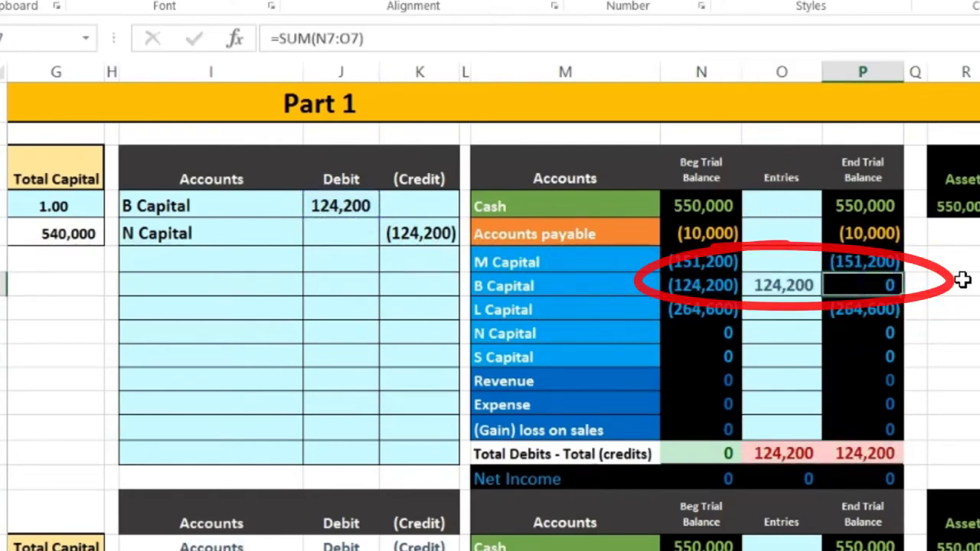
left_click(888, 453)
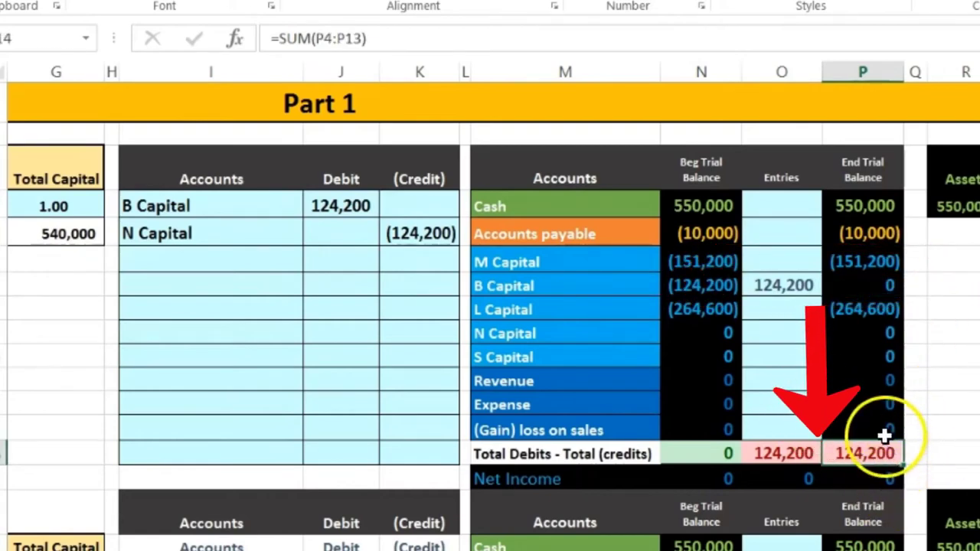
Step: Post N Capital's credit to its Entries cell in the Part 1 trial balance as =K5
left_click(790, 337)
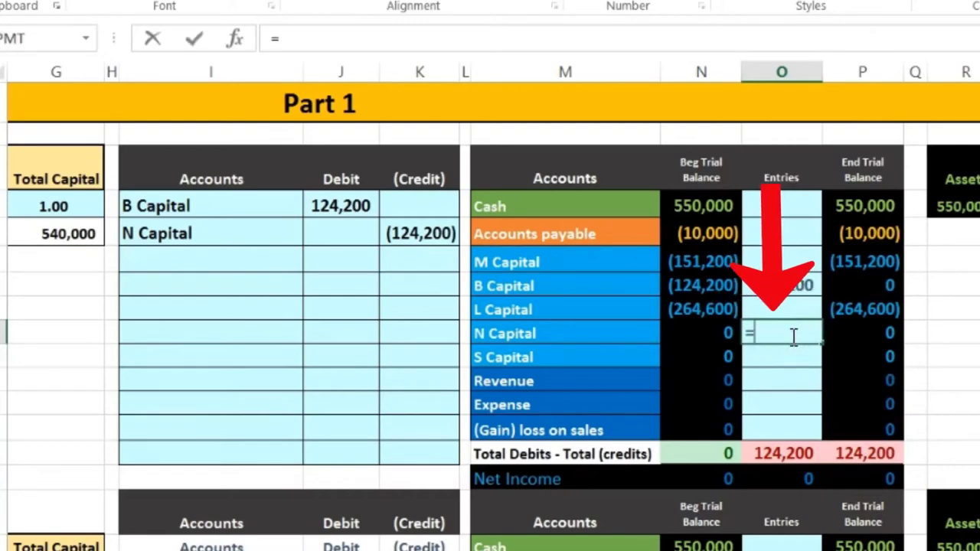
type("=")
left_click(413, 232)
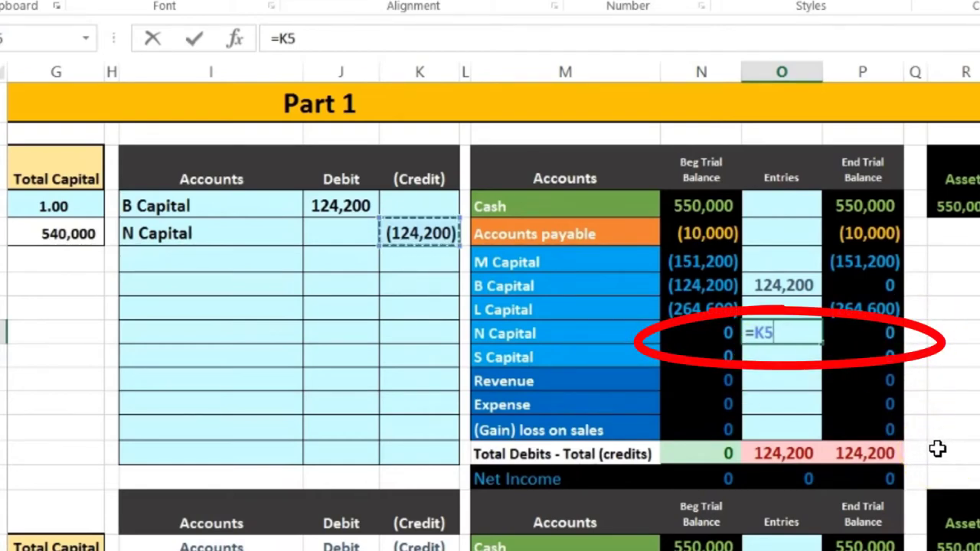
key("Return")
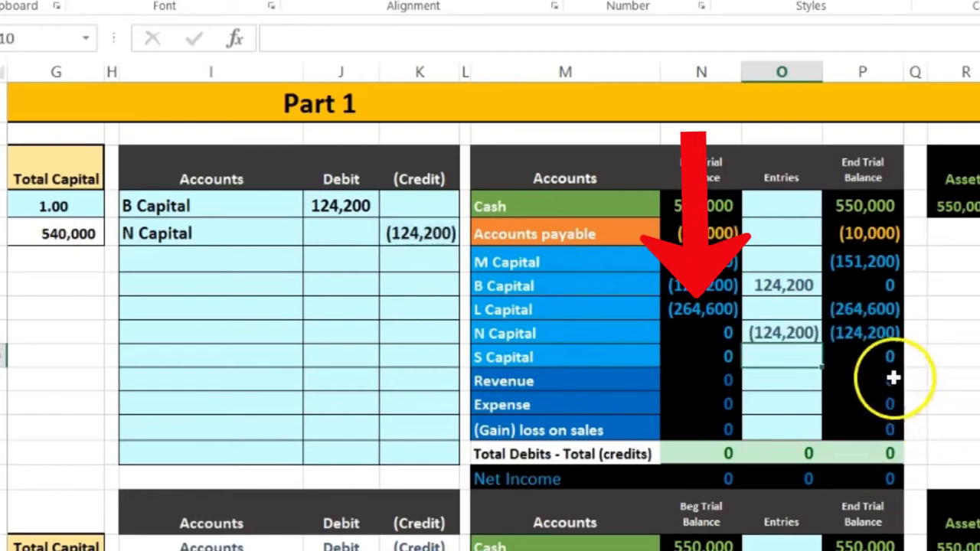
Step: Compare B Capital's beginning balance with N Capital's ending balance, and reread the Part 1 transaction text
left_click(700, 283)
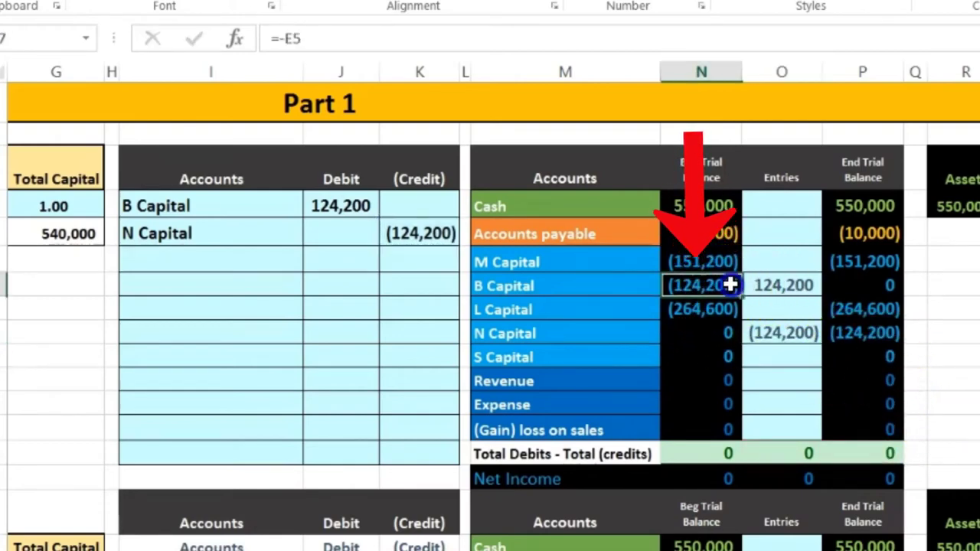
left_click(849, 331)
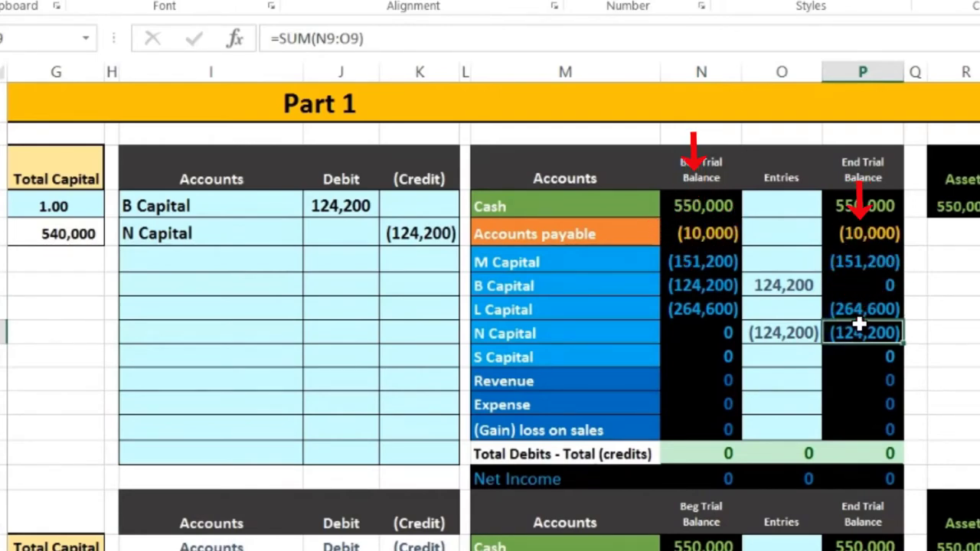
key("Left")
key("Left")
key("Left")
key("Left")
key("Left")
key("Left")
key("Left")
key("Left")
key("Left")
key("Left")
key("Right")
key("Right")
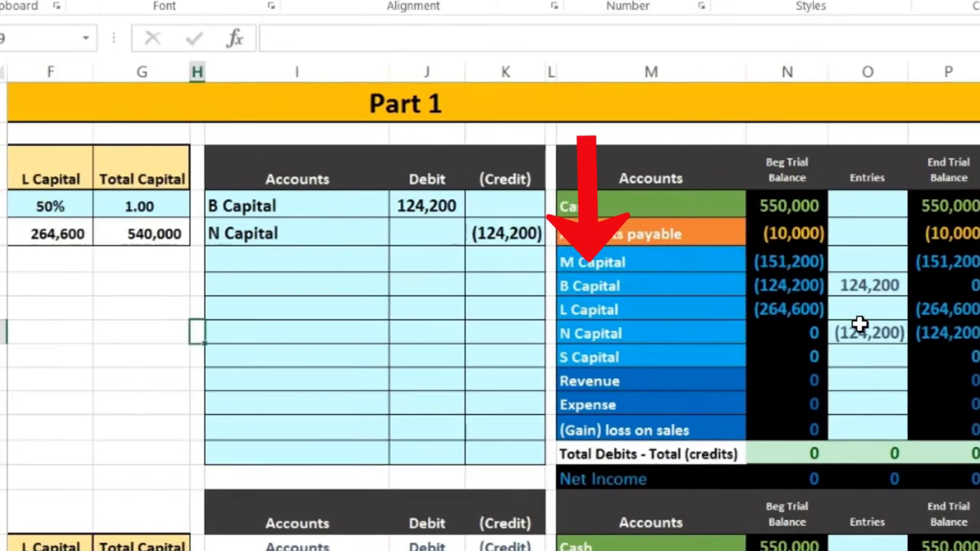
left_click(799, 285)
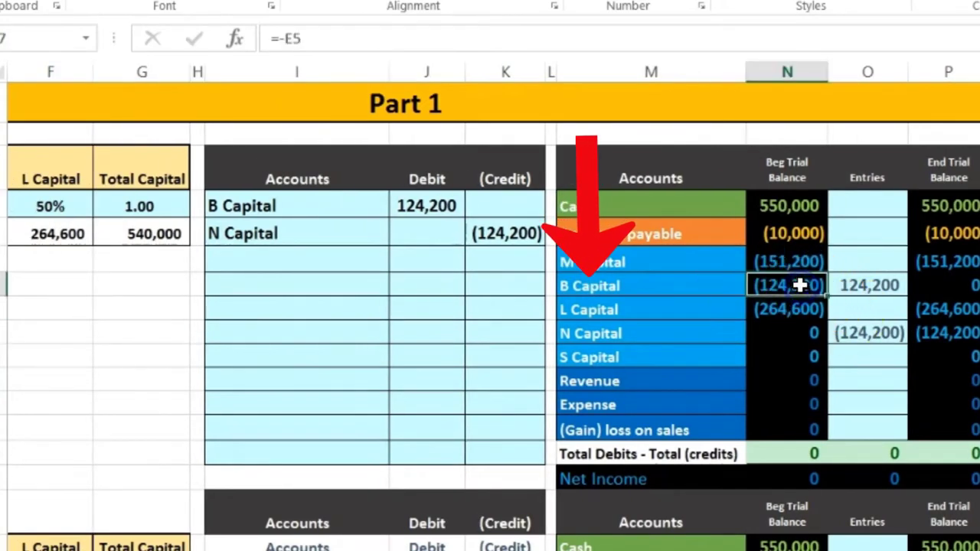
key("Home")
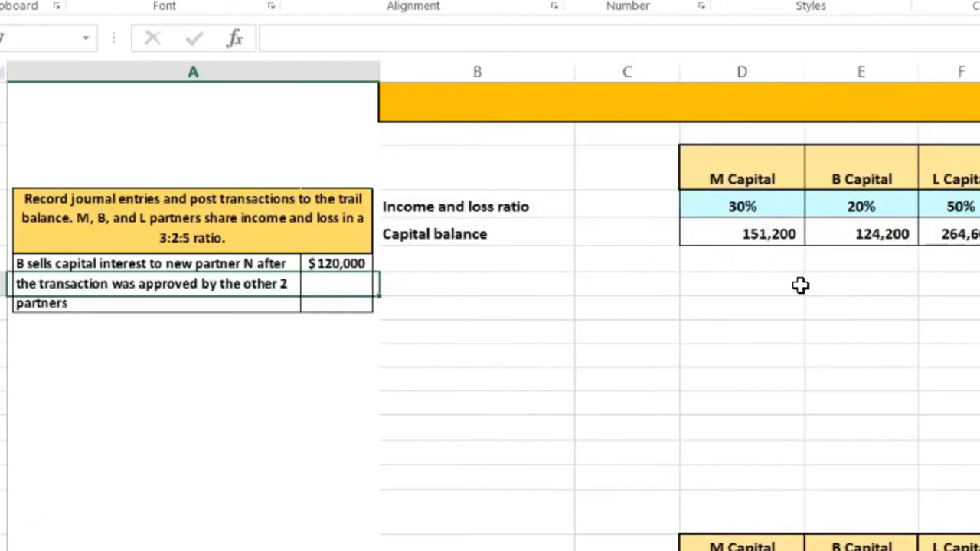
Step: Review the partners' capital accounts in the second problem's ratio table and the Cash line of its trial balance
left_click(459, 215)
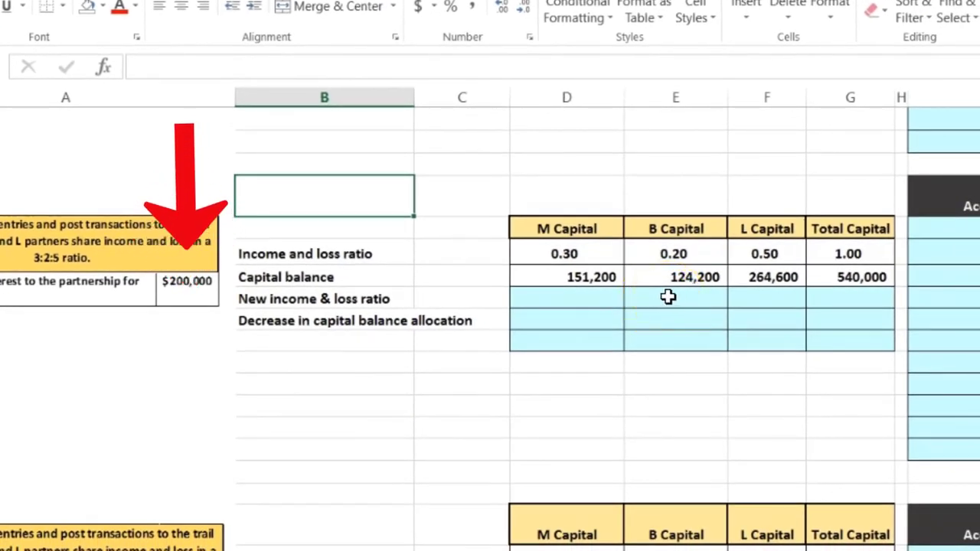
left_click_drag(564, 227, 767, 224)
left_click(689, 228)
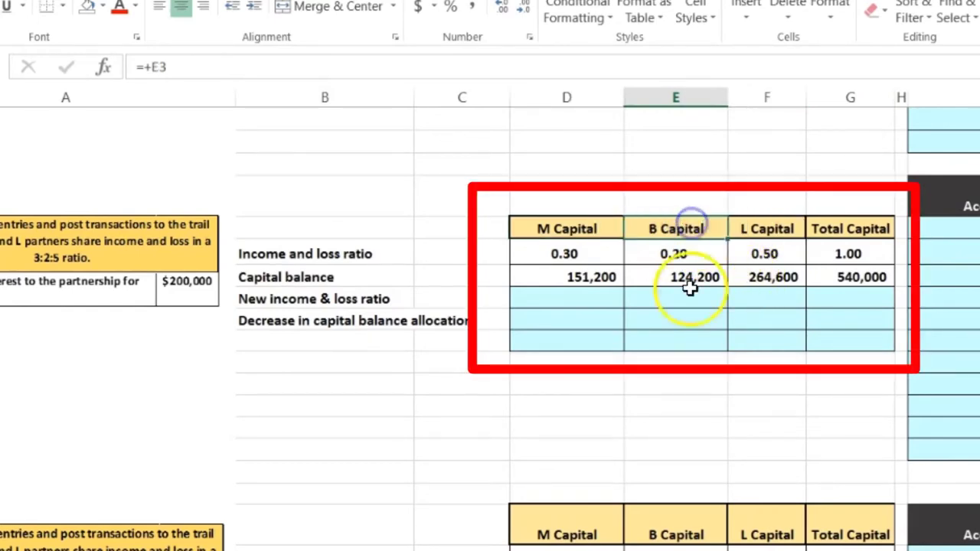
left_click(573, 227)
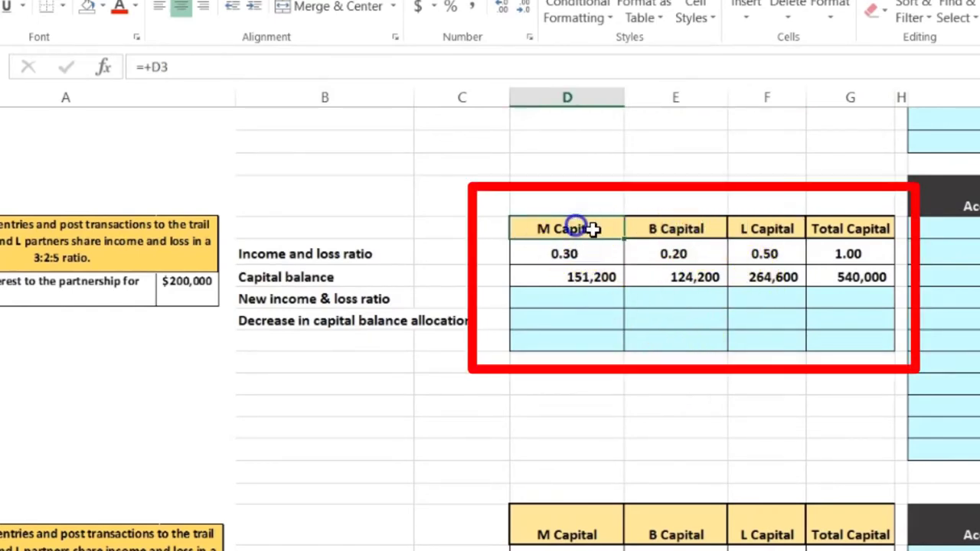
left_click(766, 228)
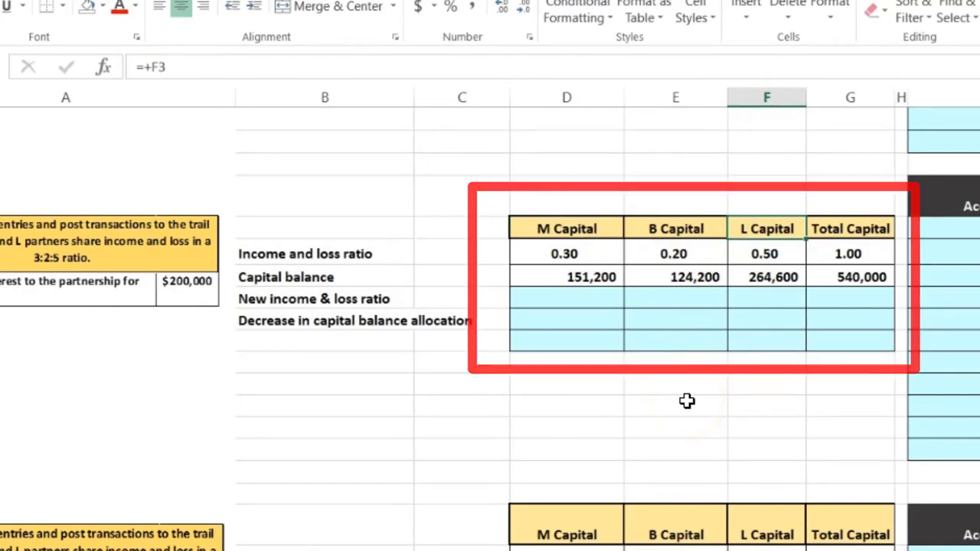
key("Right")
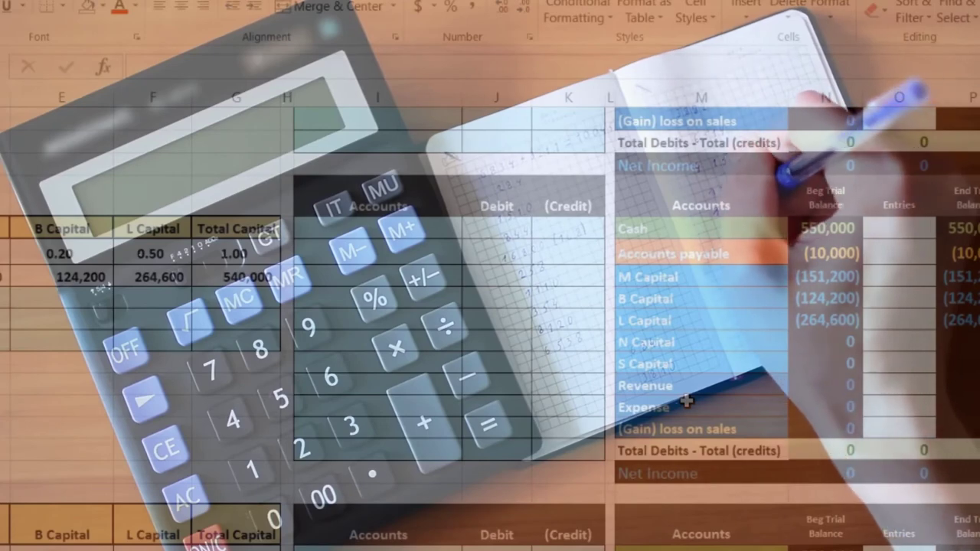
left_click(363, 469)
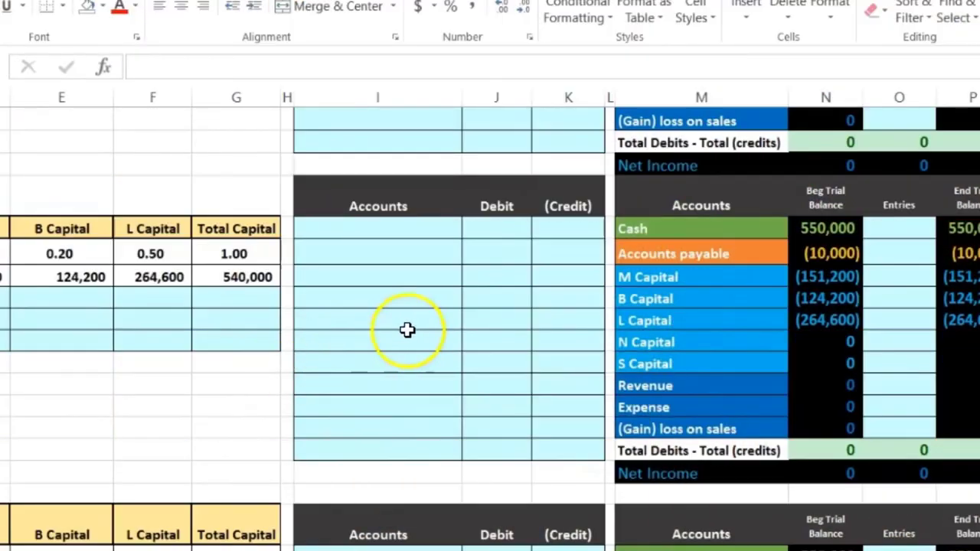
left_click_drag(650, 228, 937, 228)
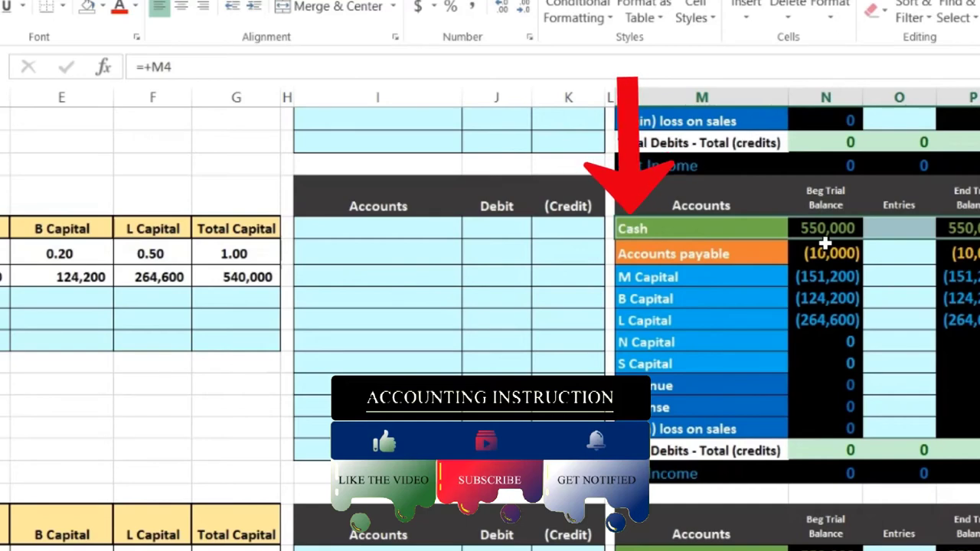
left_click(826, 229)
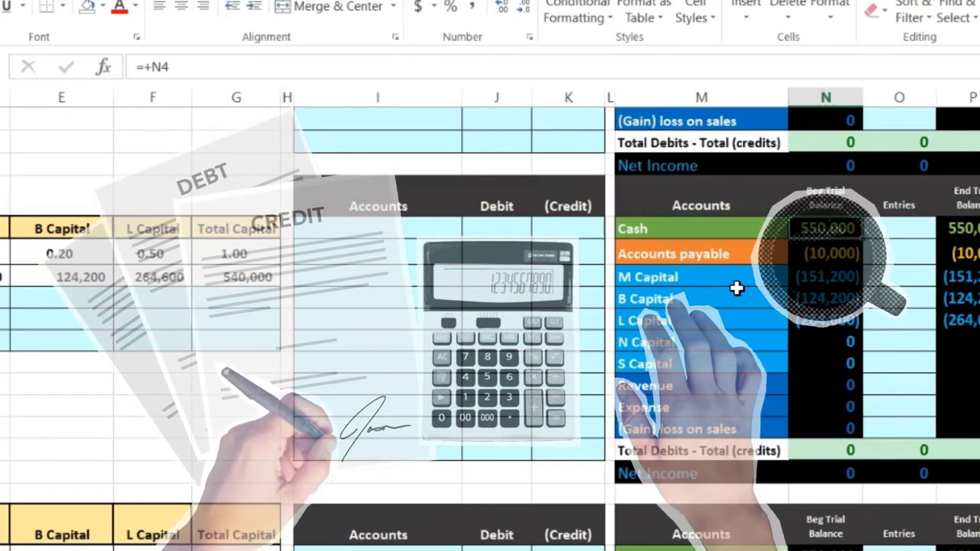
Step: Copy the Cash account name from the second trial balance and paste it as values into the second line of the journal entry
left_click(708, 257)
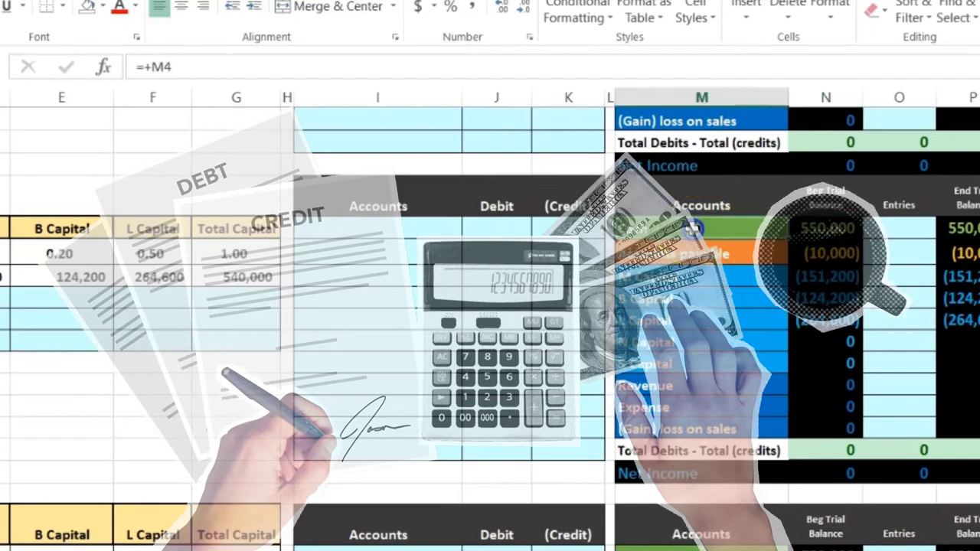
right_click(708, 257)
left_click(712, 233)
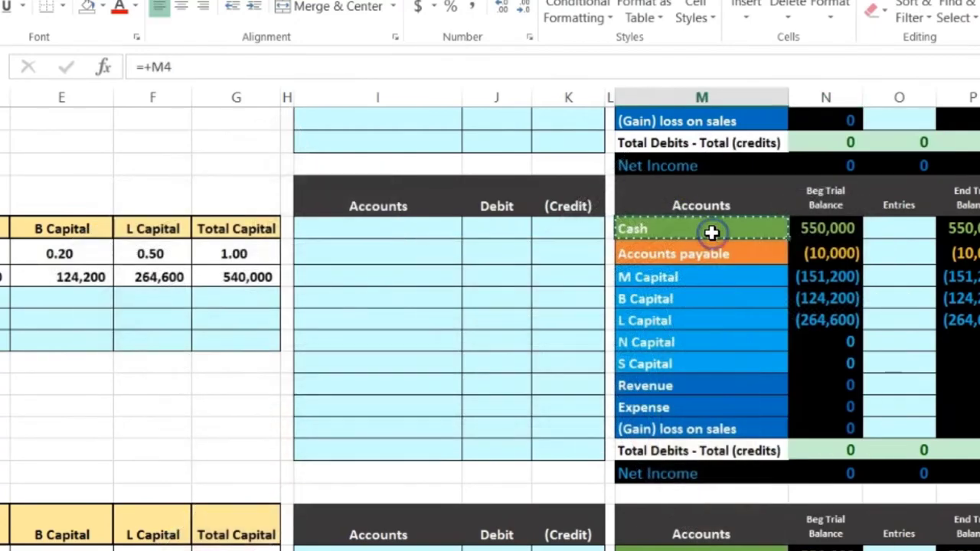
left_click(387, 248)
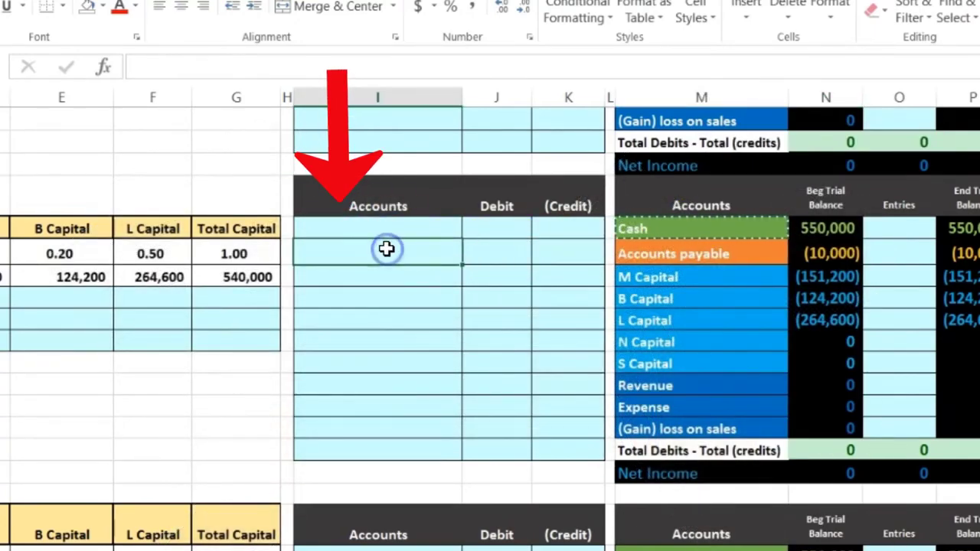
right_click(387, 249)
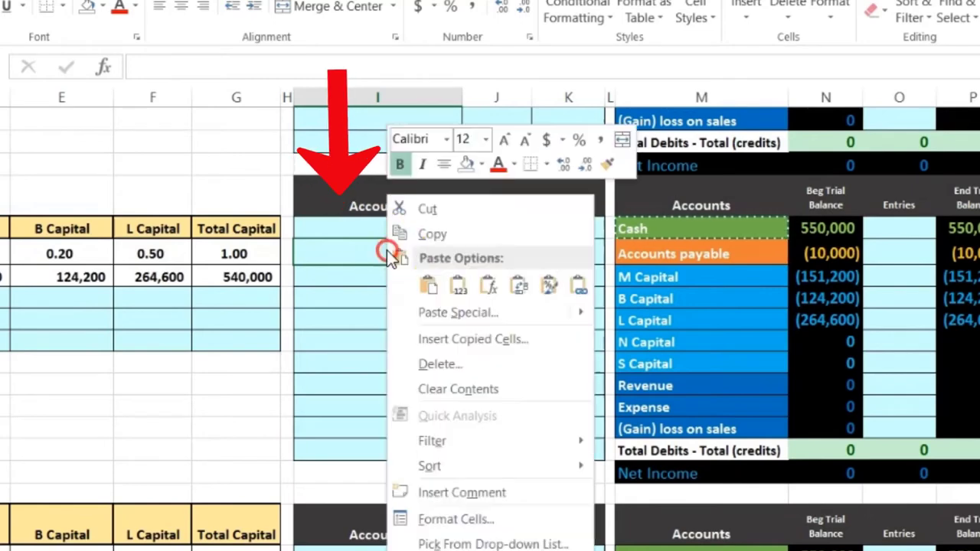
left_click(453, 287)
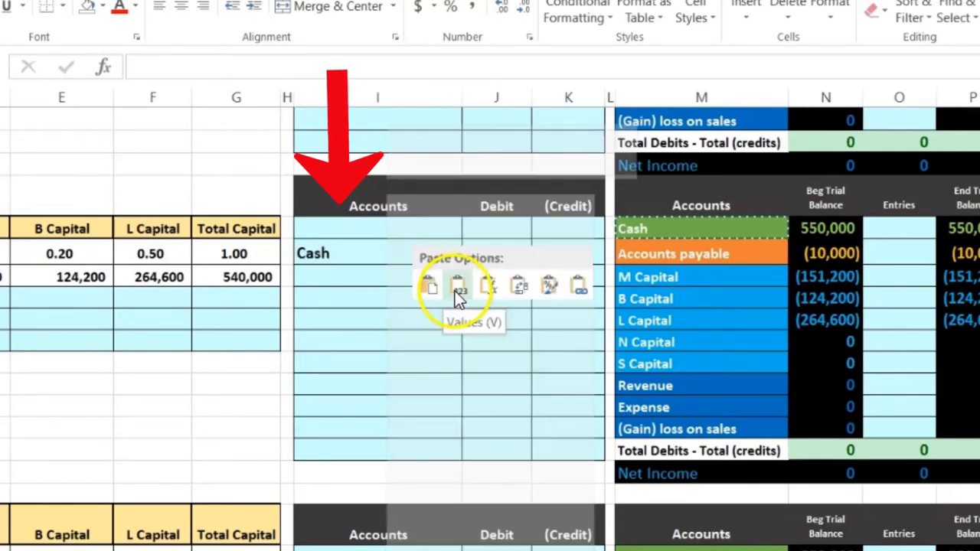
Step: Enter a credit of -200000 for Cash in the second problem's journal entry
left_click(576, 255)
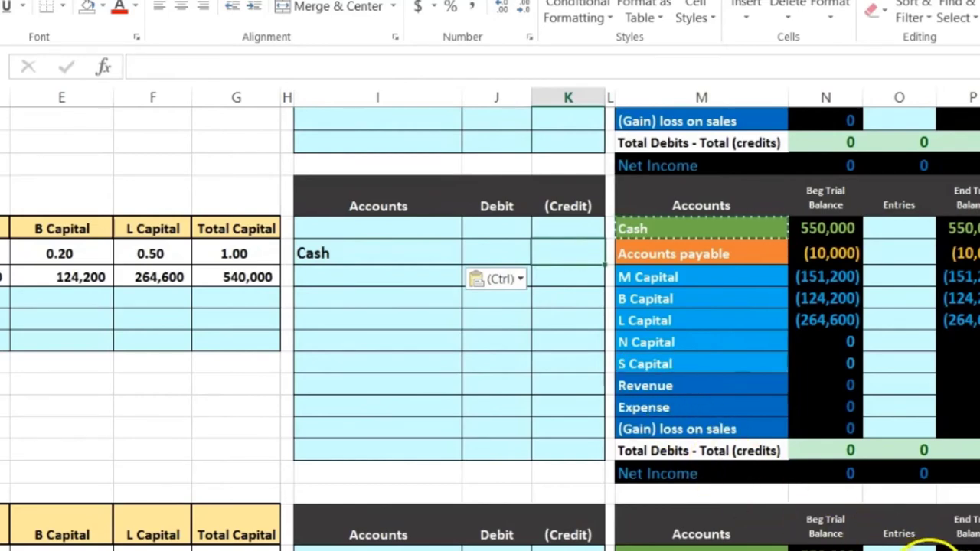
scroll(926, 544, "left", 5)
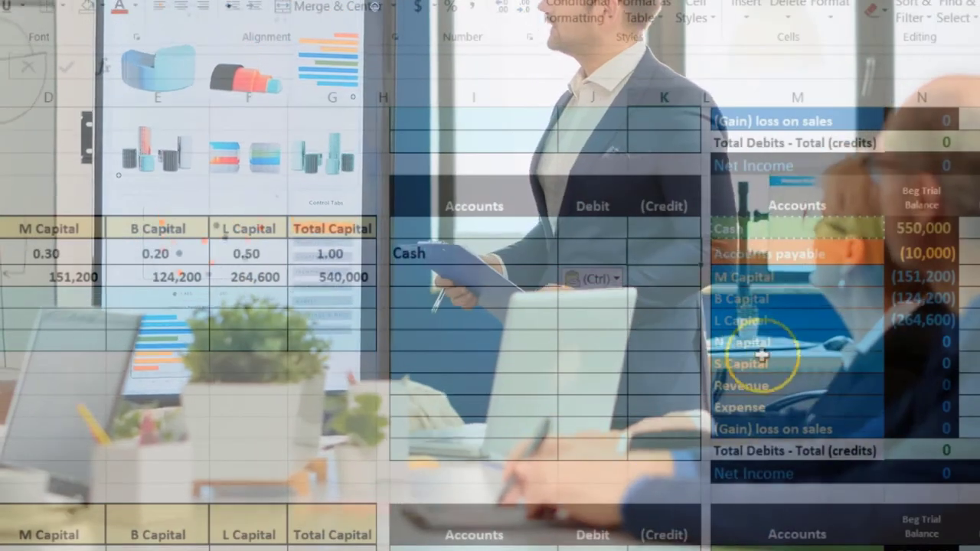
key("ctrl+v")
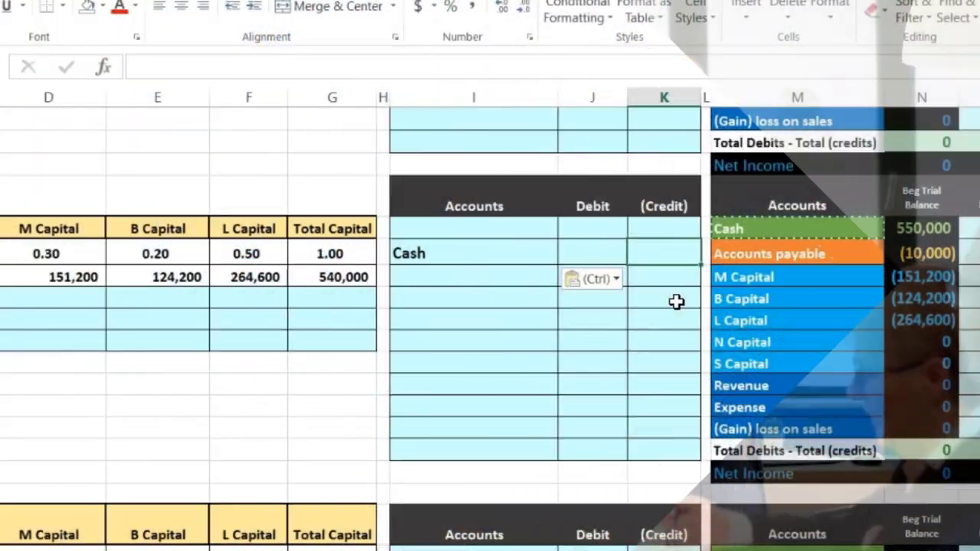
type("-200000")
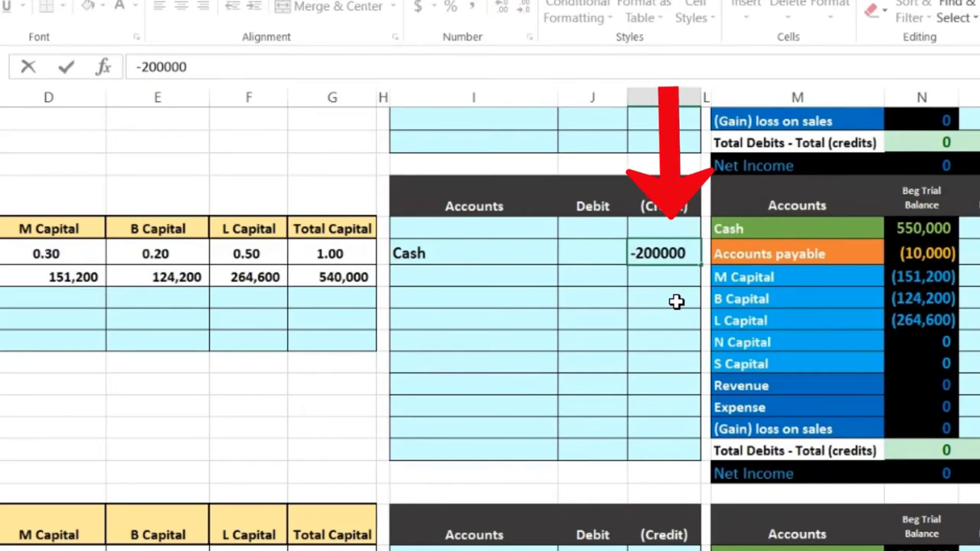
key("Return")
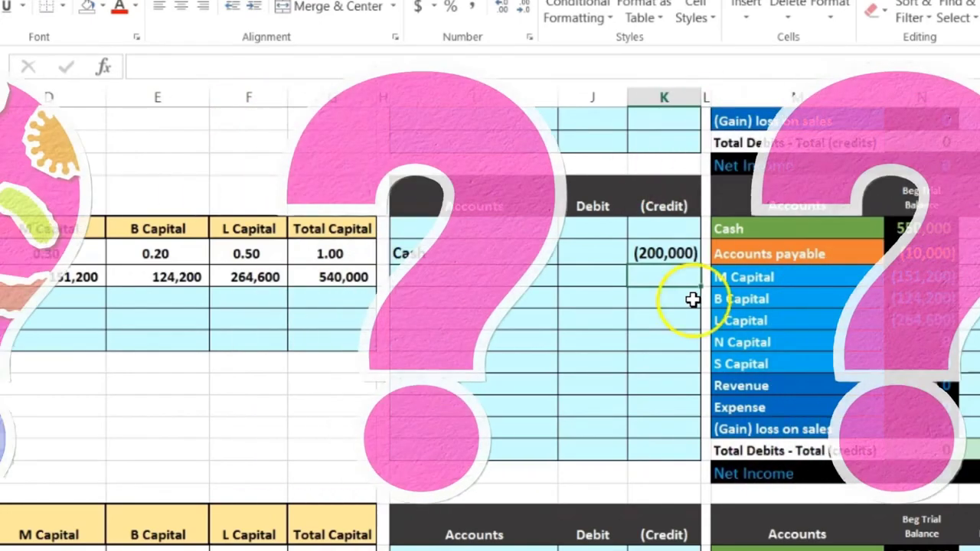
Step: Examine the B Capital row and the M and L Capital accounts in the second problem's trial balance
type("=+")
left_click(880, 407)
scroll(855, 371, "right", 2)
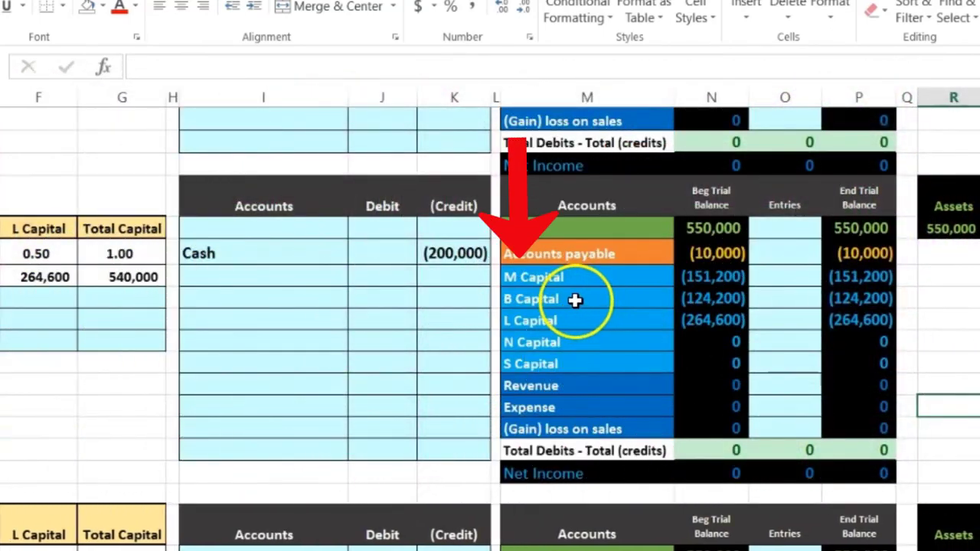
left_click_drag(575, 300, 841, 300)
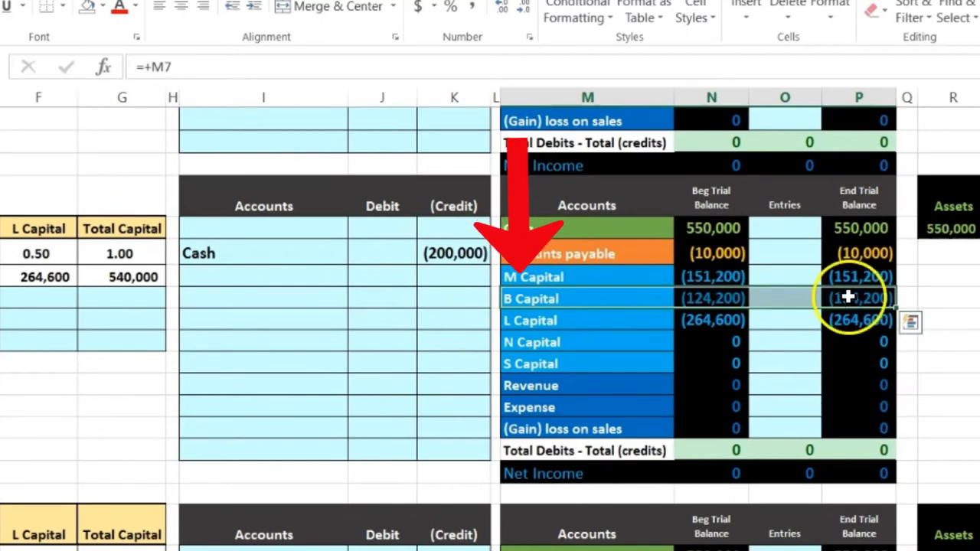
left_click(712, 300)
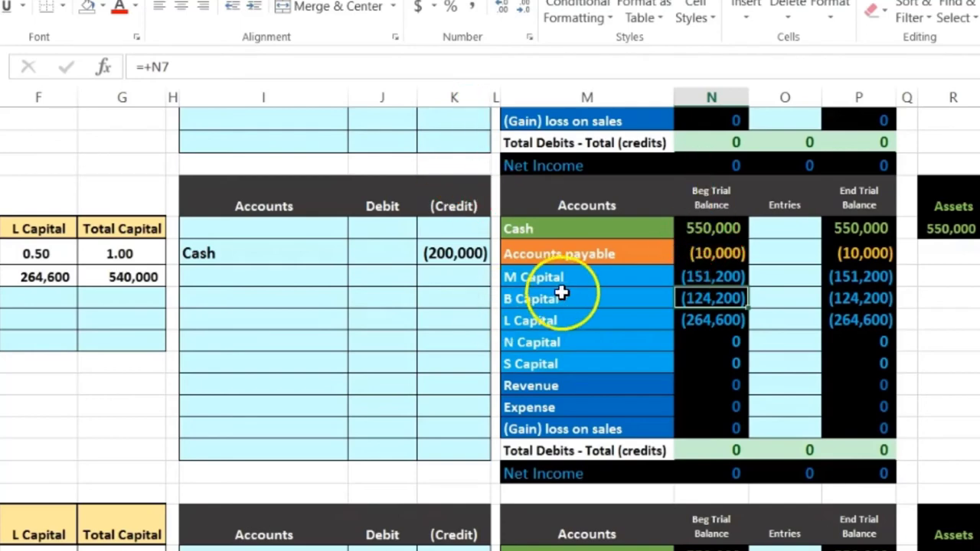
left_click(532, 278)
left_click(524, 320)
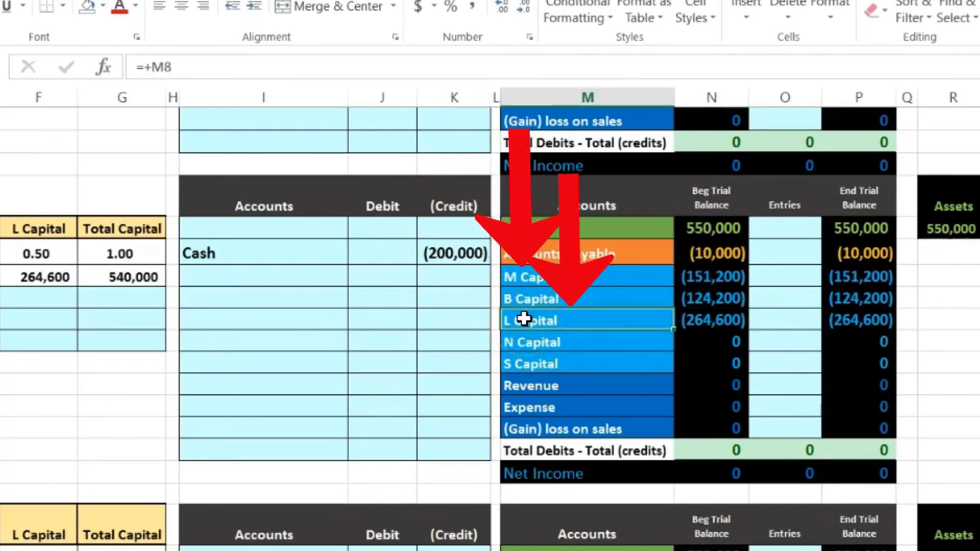
key("Up")
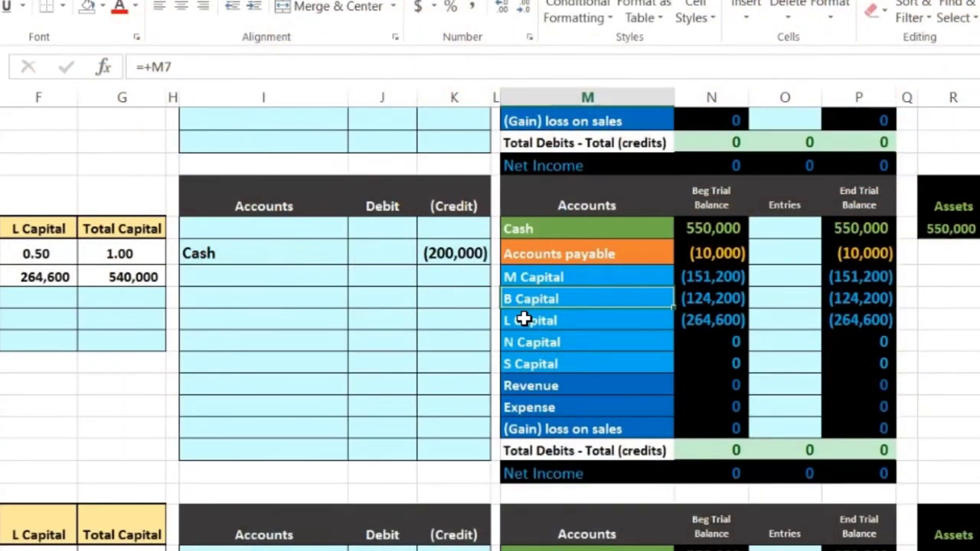
left_click_drag(554, 297, 719, 304)
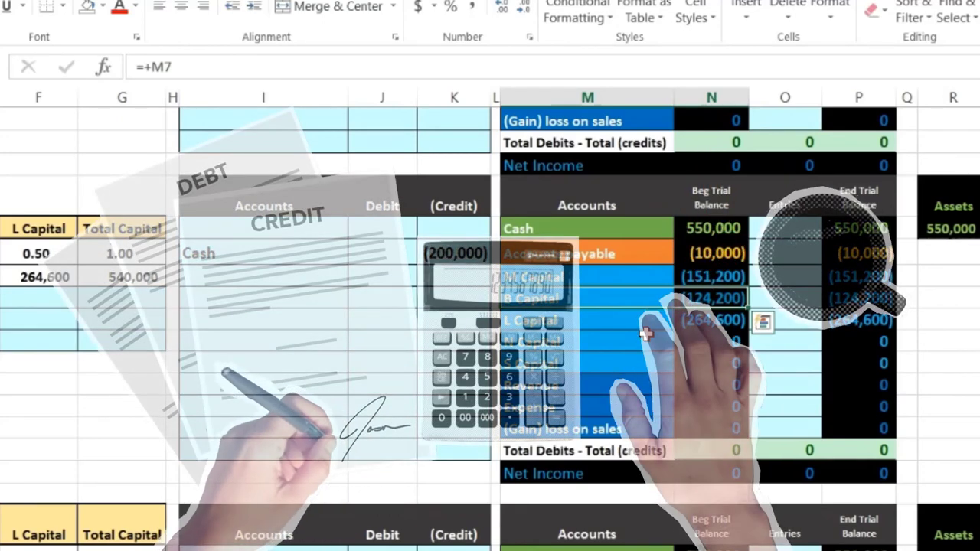
Step: Copy the B Capital account name from the second trial balance and paste it as values into the journal entry's first line
right_click(590, 300)
left_click(625, 231)
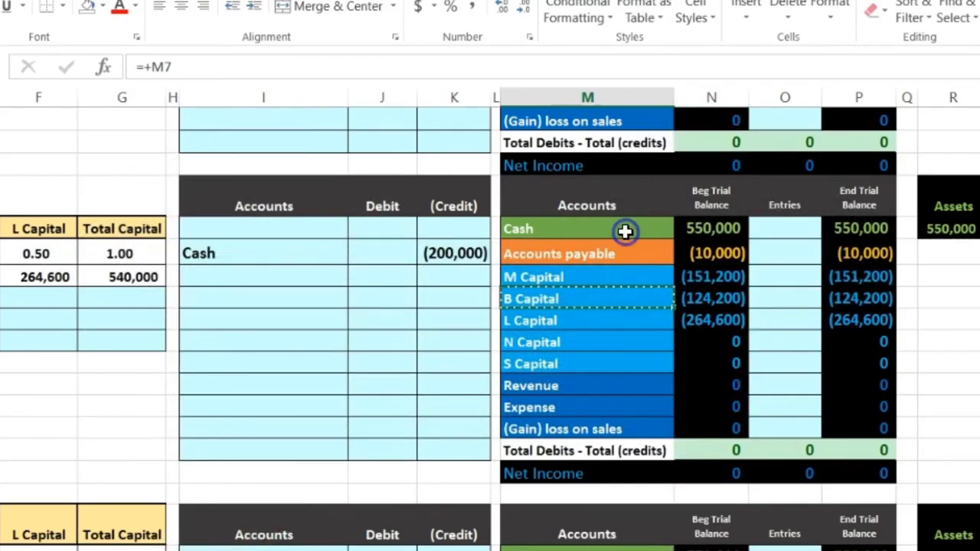
left_click(282, 226)
right_click(281, 229)
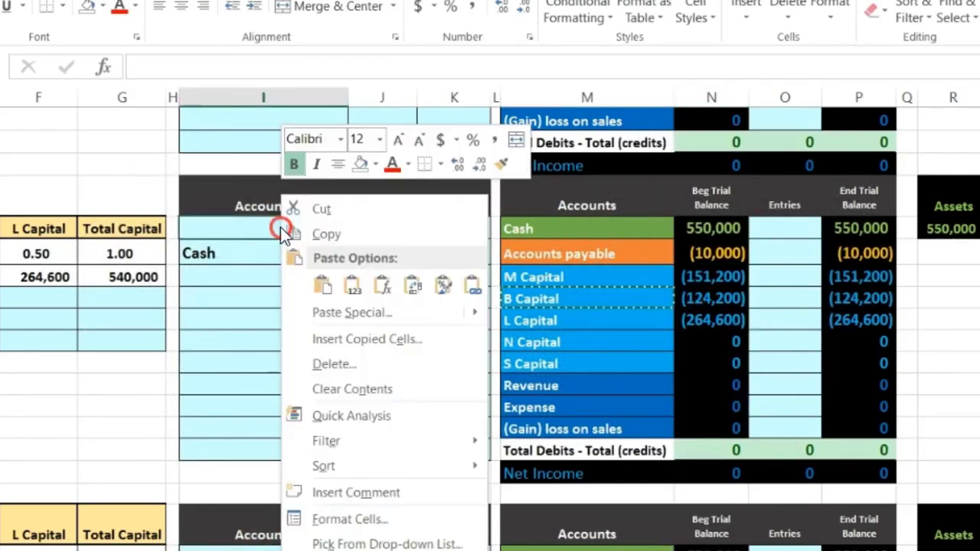
left_click(350, 287)
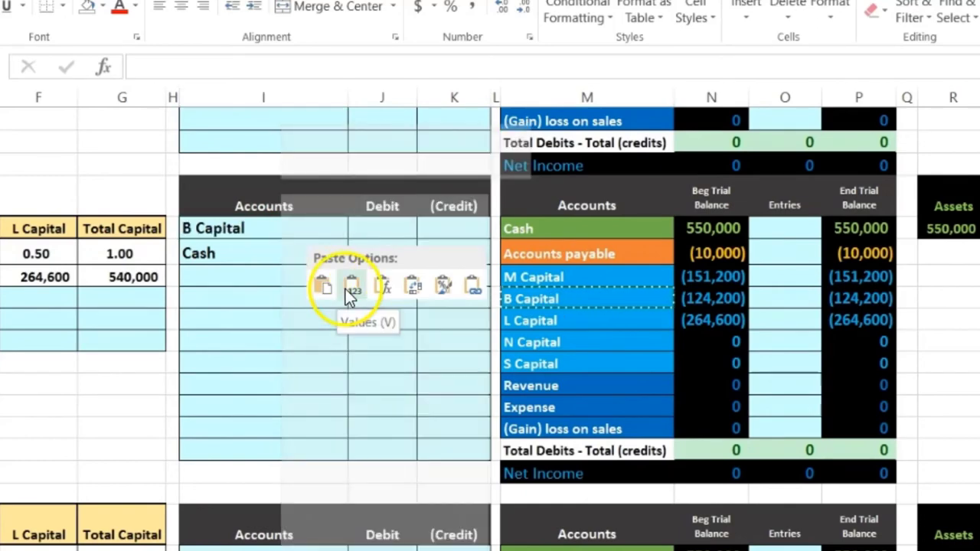
Step: Enter a debit of 124,200 for B Capital in the second problem's journal entry
left_click(367, 225)
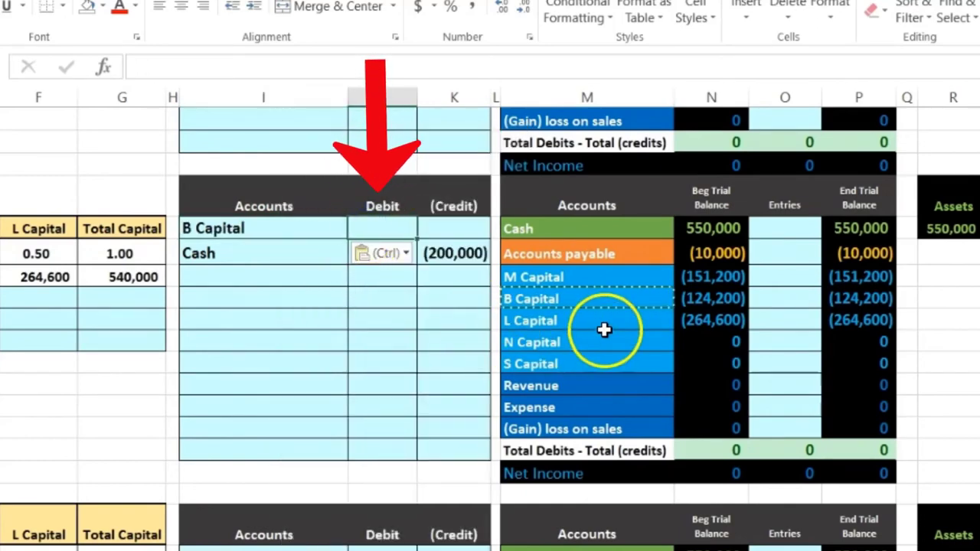
type("124,")
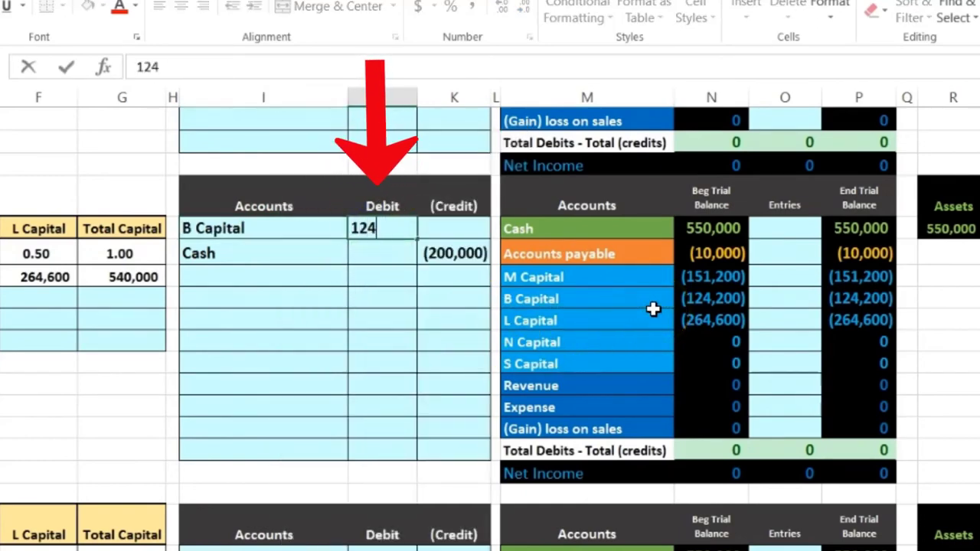
type("200")
key("Return")
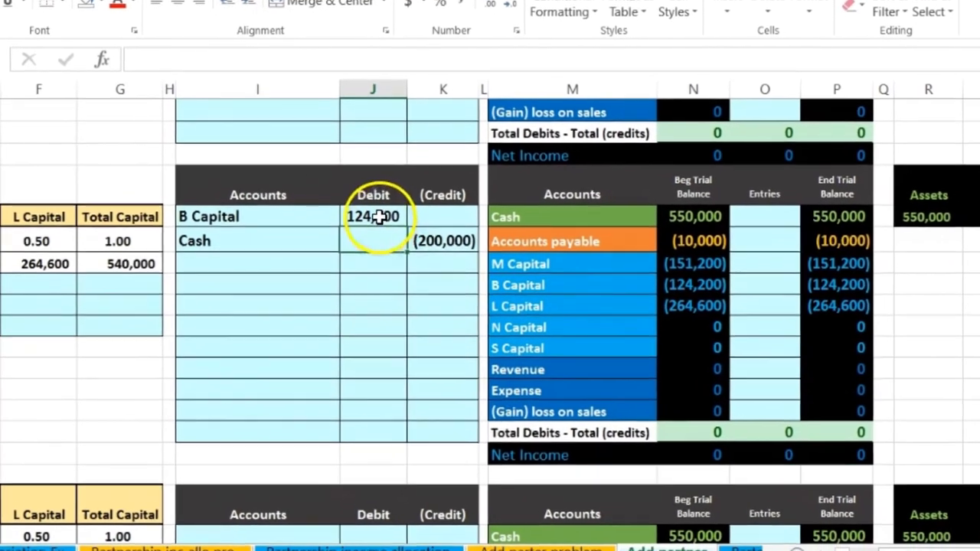
Step: Check the difference between the entry's debit and credit amounts, and look at the M and L Capital accounts in the trial balance
left_click_drag(379, 229, 415, 248)
key("ctrl+v")
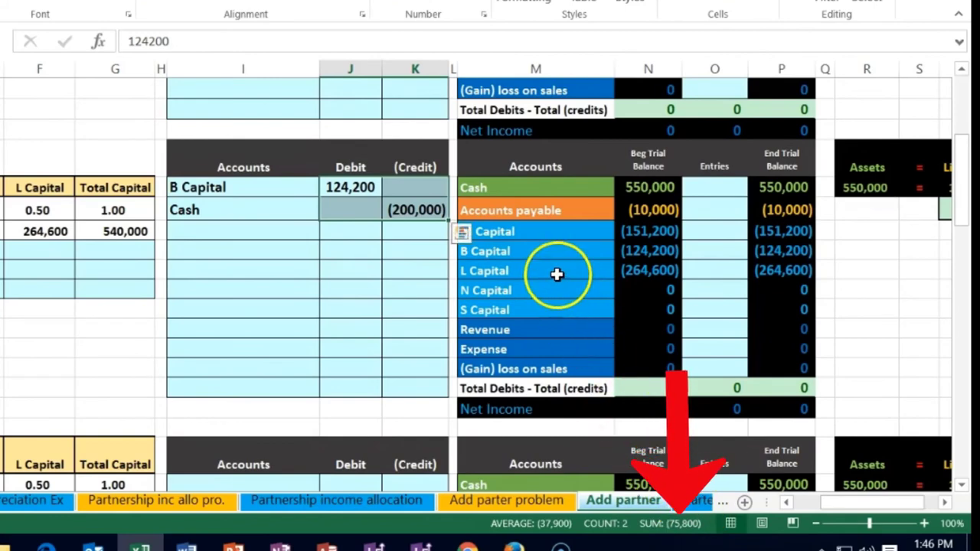
left_click(536, 231)
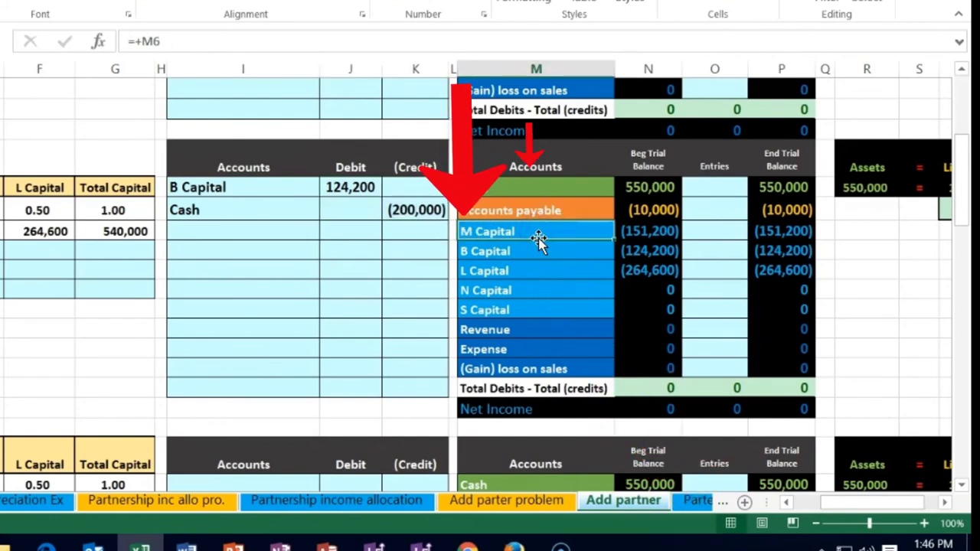
left_click(538, 269, "ctrl")
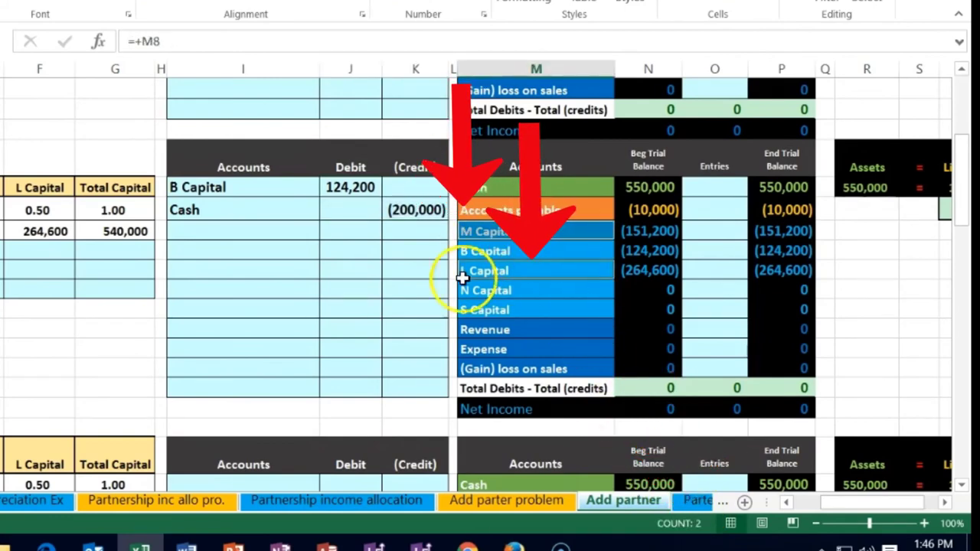
left_click(364, 232)
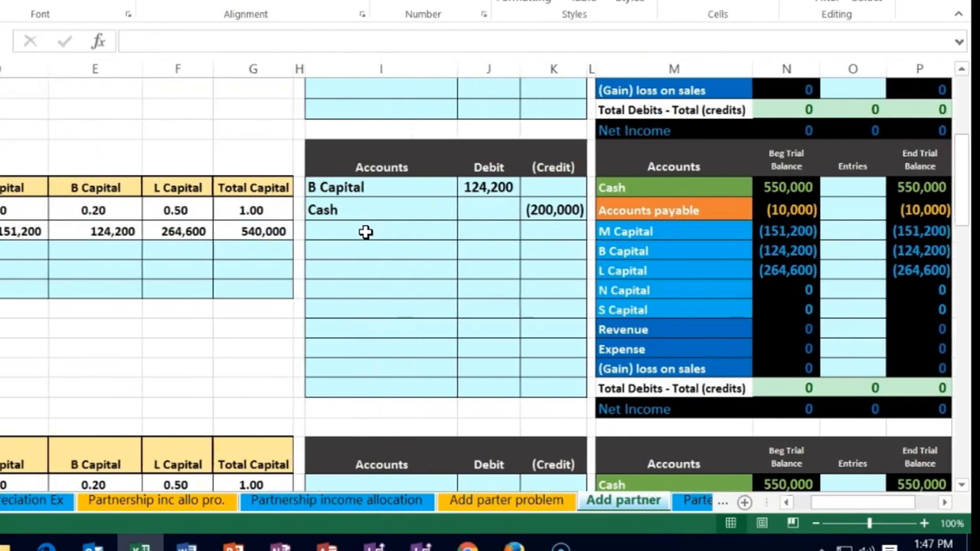
Step: Review the partners' income and loss ratios and capital balances in the second problem's ratio table
scroll(365, 232, "left", 3)
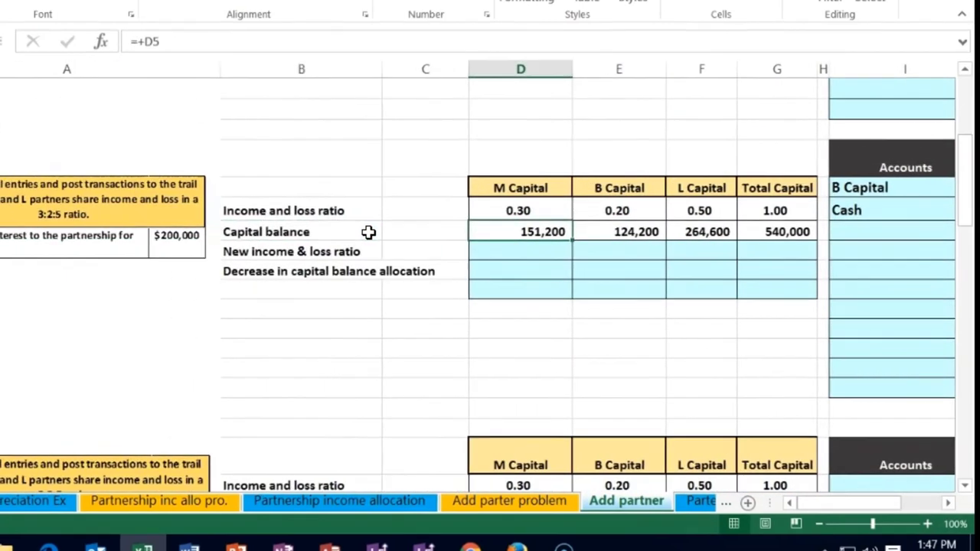
key("Down")
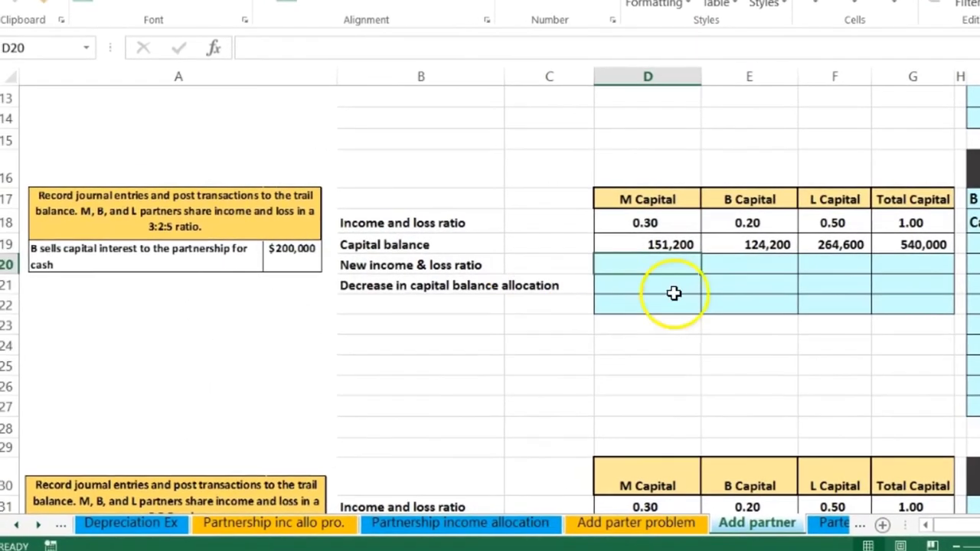
left_click(727, 241)
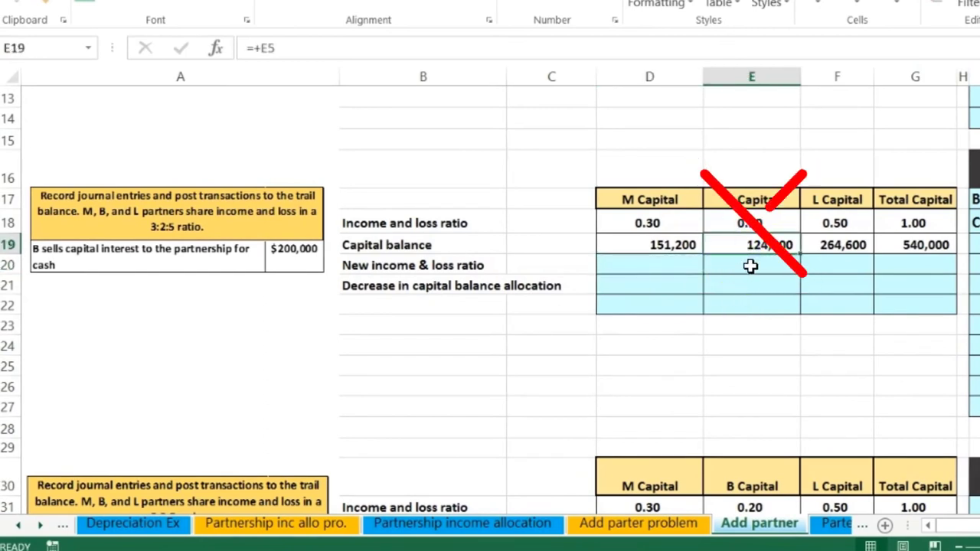
key("Left")
key("Left")
key("Up")
key("Right")
key("Right")
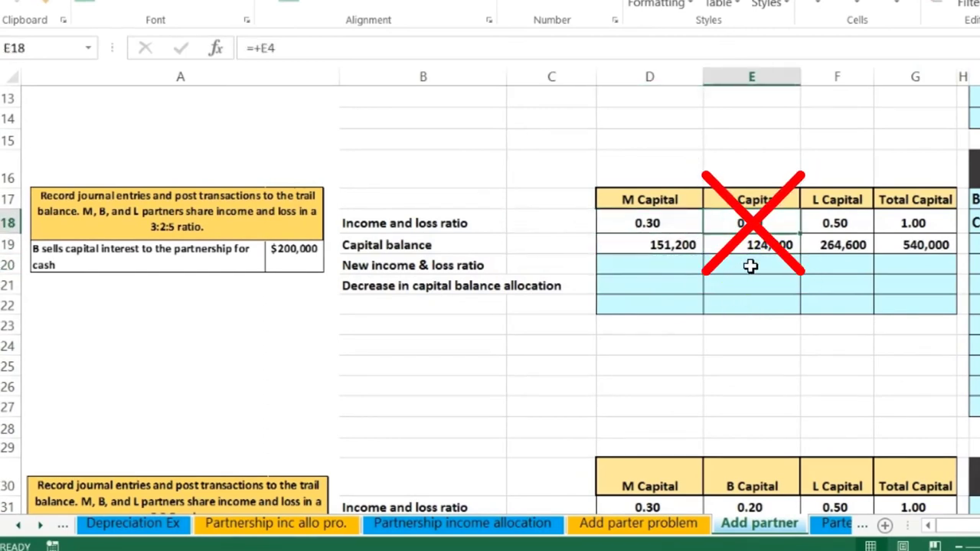
key("Right")
Step: Enter =3/8 as M Capital's new income and loss ratio and format it as a percentage
key("Down")
key("Down")
key("Left")
key("Left")
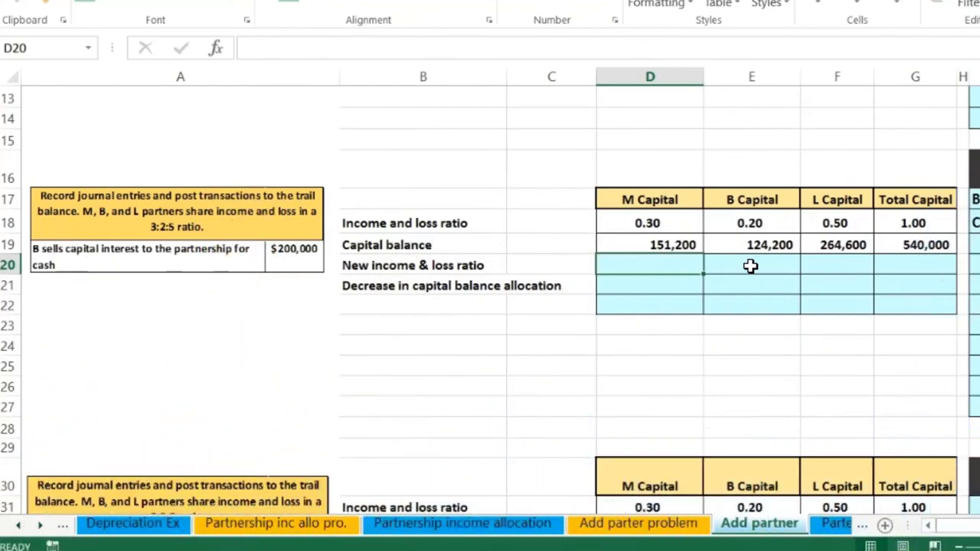
type("=")
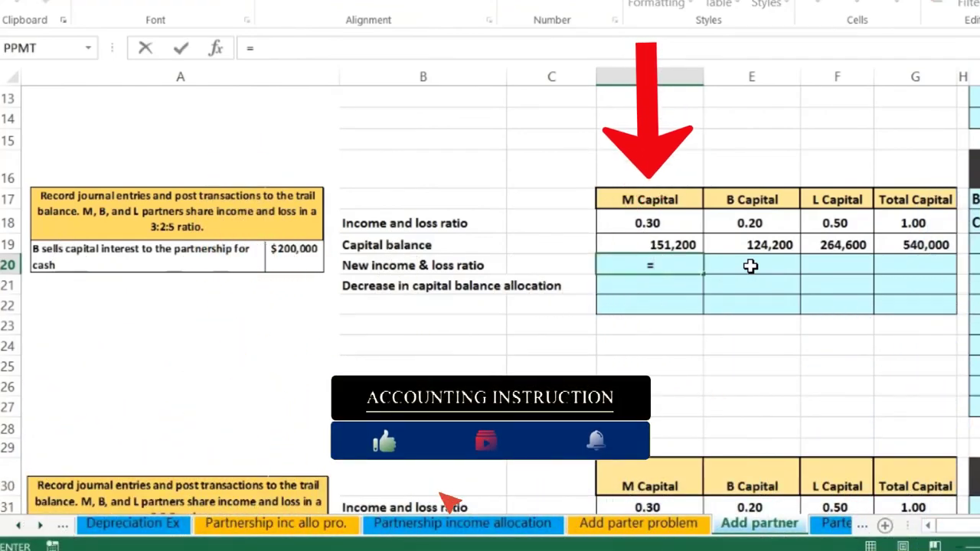
type("3")
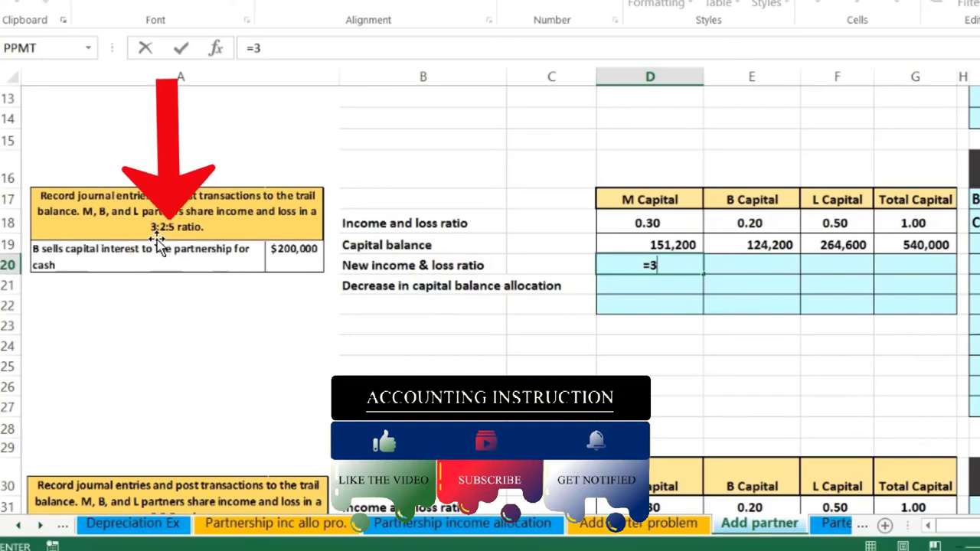
type("/8")
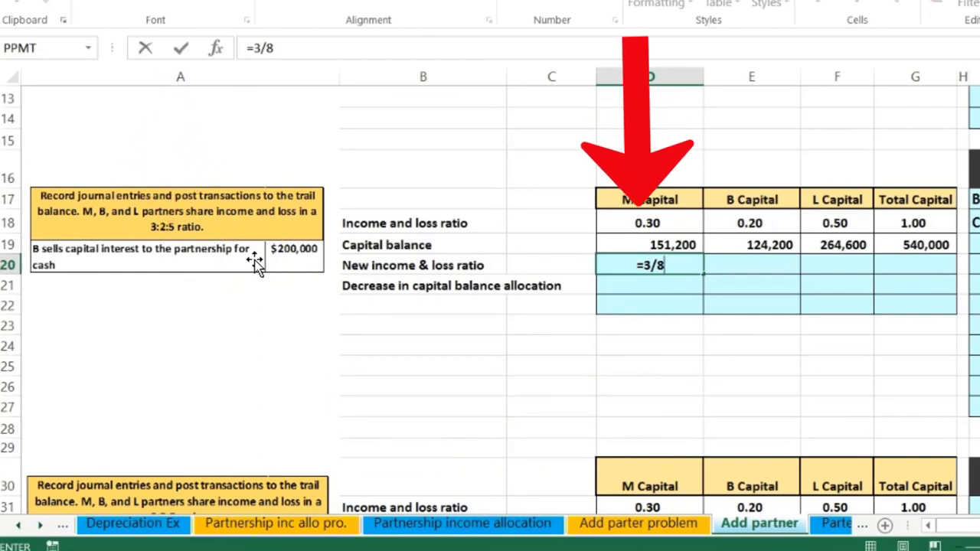
key("Return")
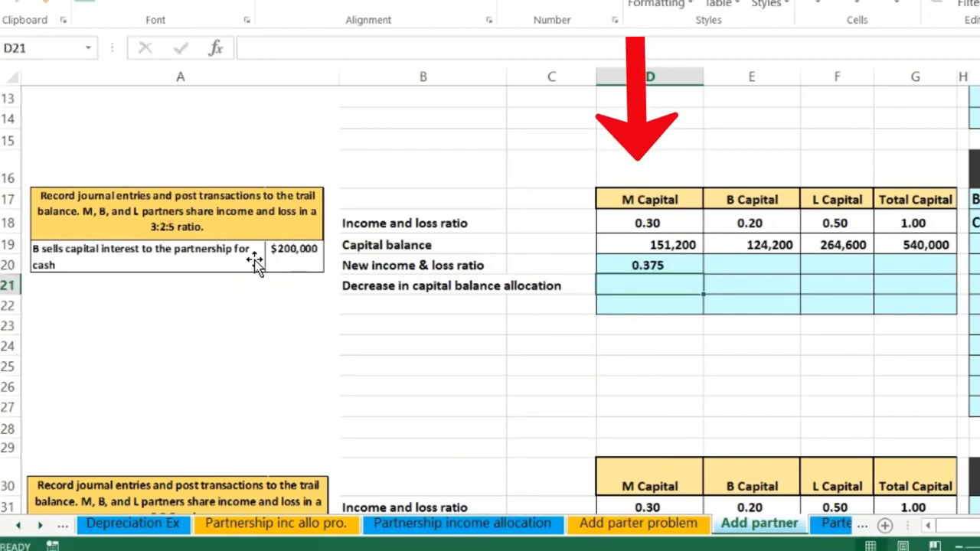
left_click(658, 264)
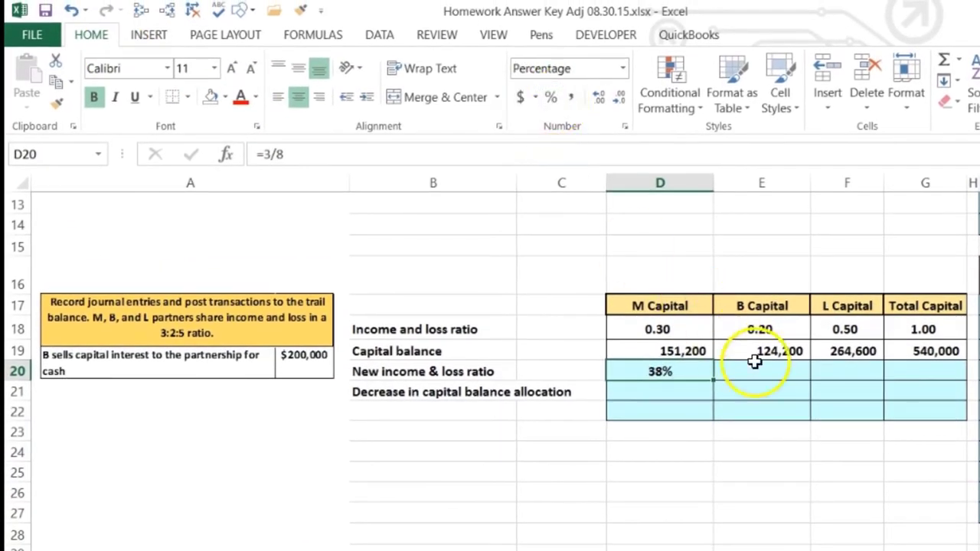
Step: Enter =5/8 as L Capital's new income and loss ratio and format it as a percentage
left_click(842, 374)
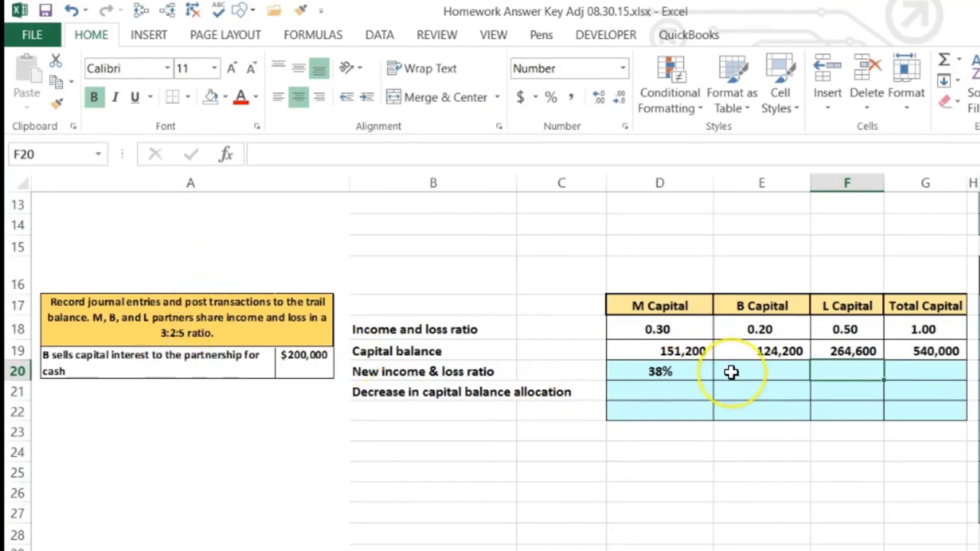
type("=5/8")
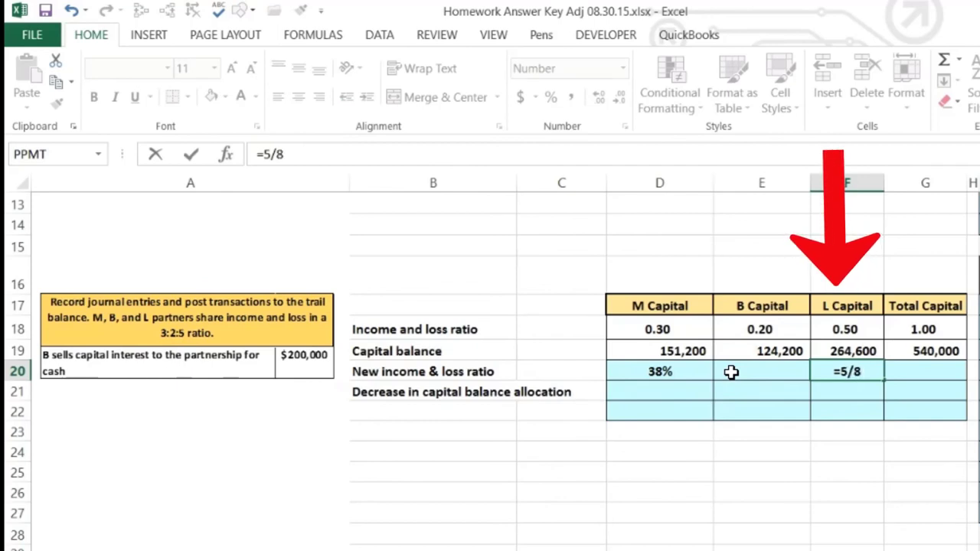
key("Return")
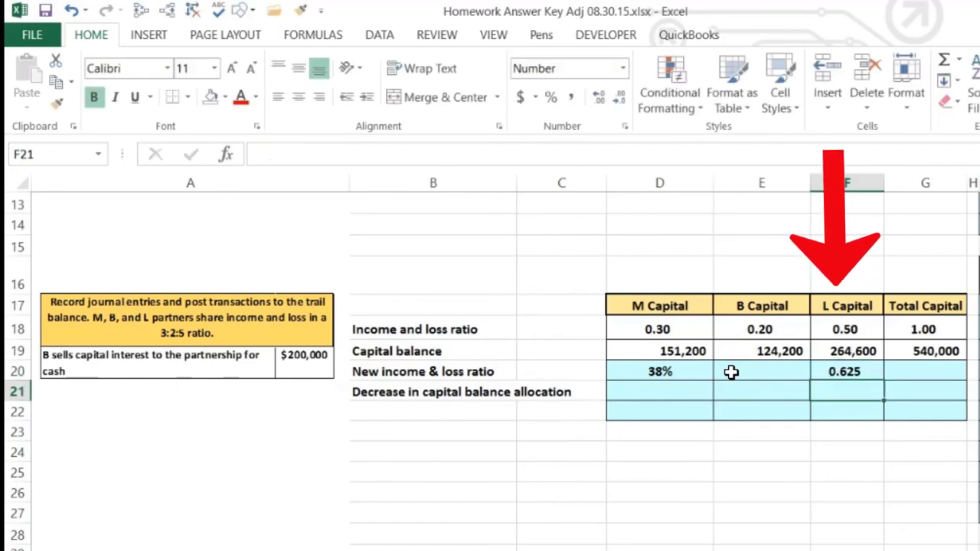
key("Up")
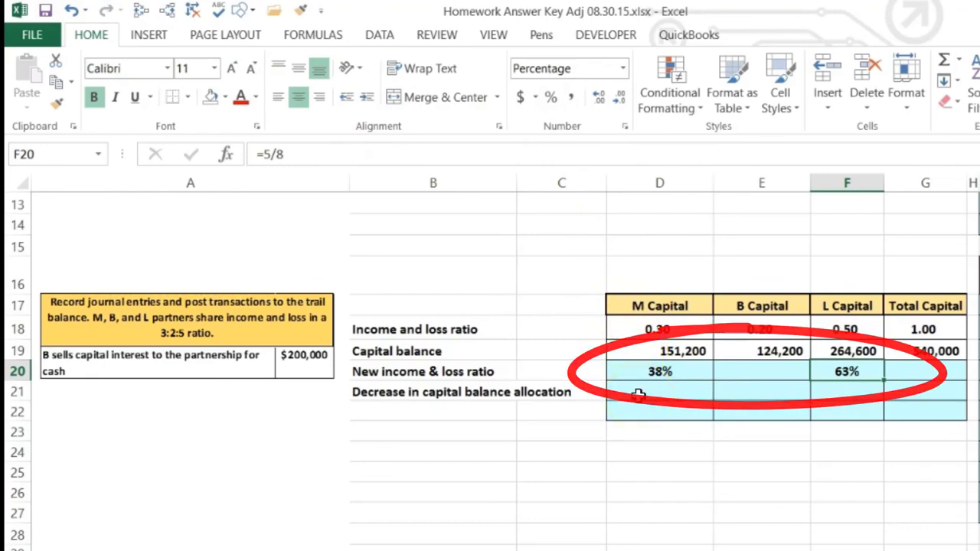
Step: Start a formula for Total Capital in the Decrease in capital balance allocation row
key("Right")
key("Right")
key("Right")
key("Right")
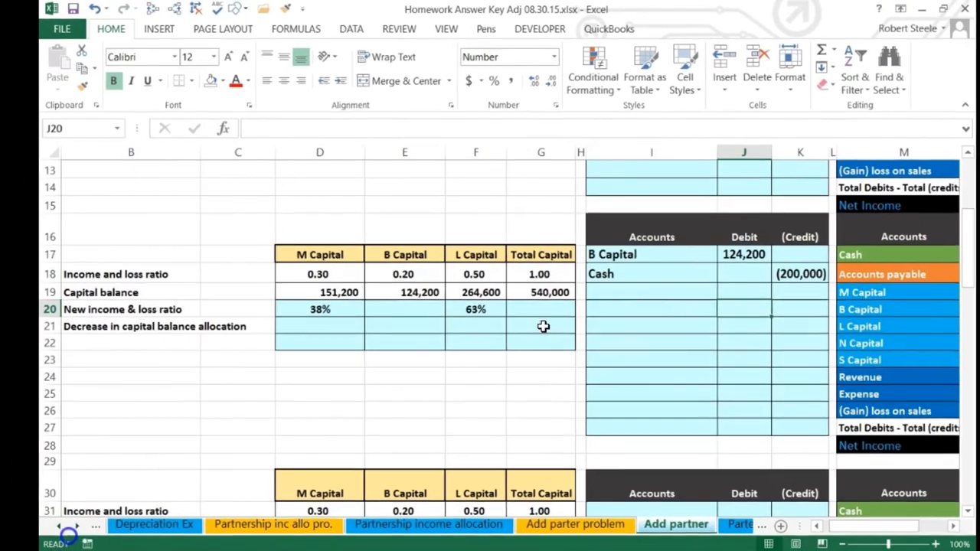
left_click(542, 327)
type("=")
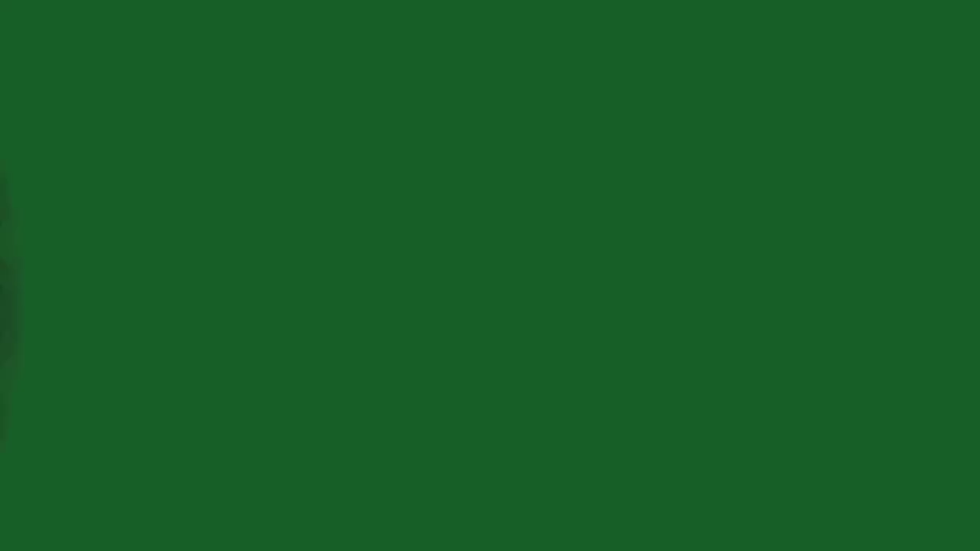